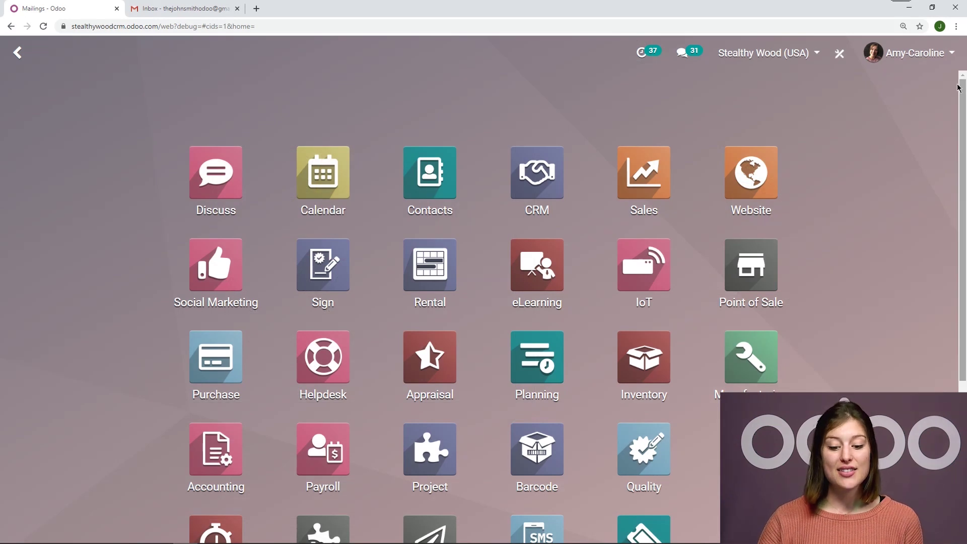
# Open the Email Marketing app from the apps screen.
pyautogui.scroll(-3, 959, 88)
pyautogui.click(432, 389)
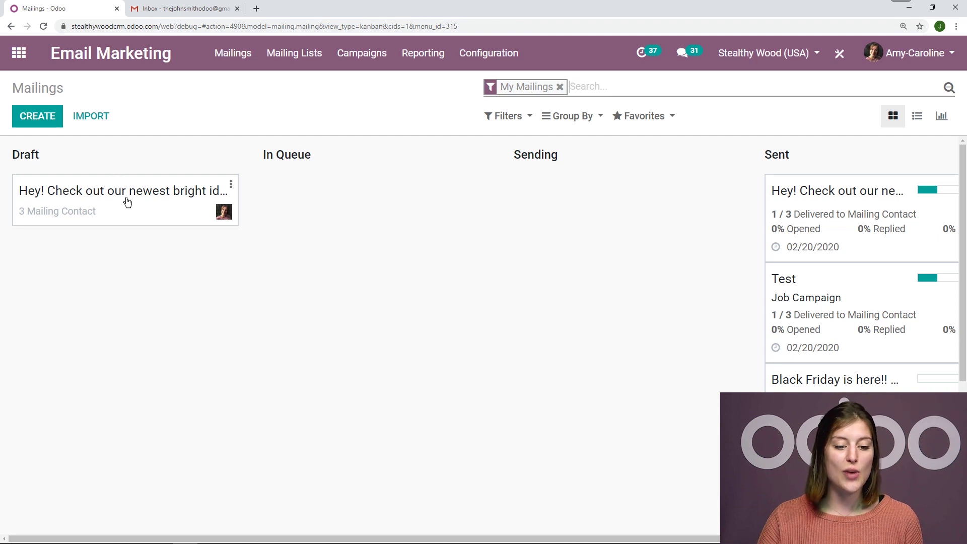
pyautogui.click(124, 221)
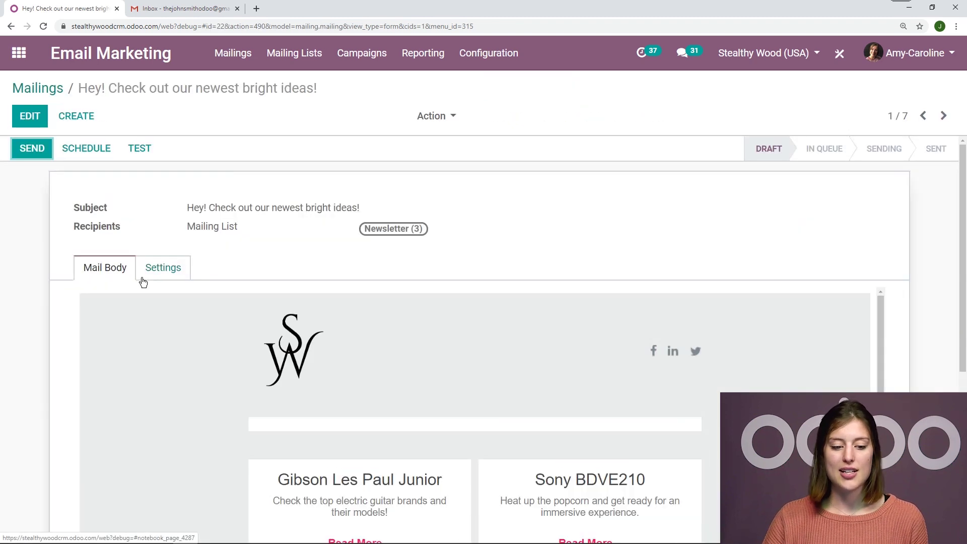
pyautogui.click(557, 207)
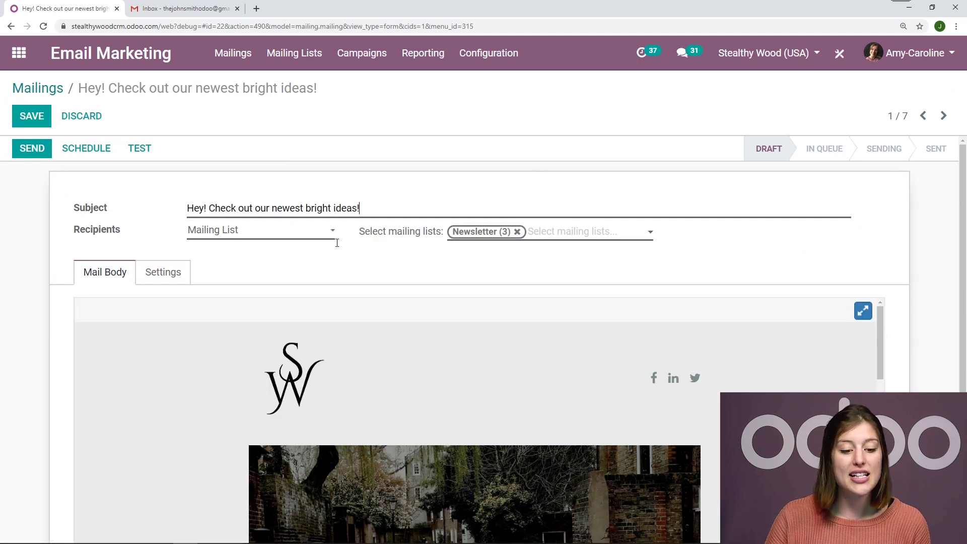
pyautogui.click(268, 232)
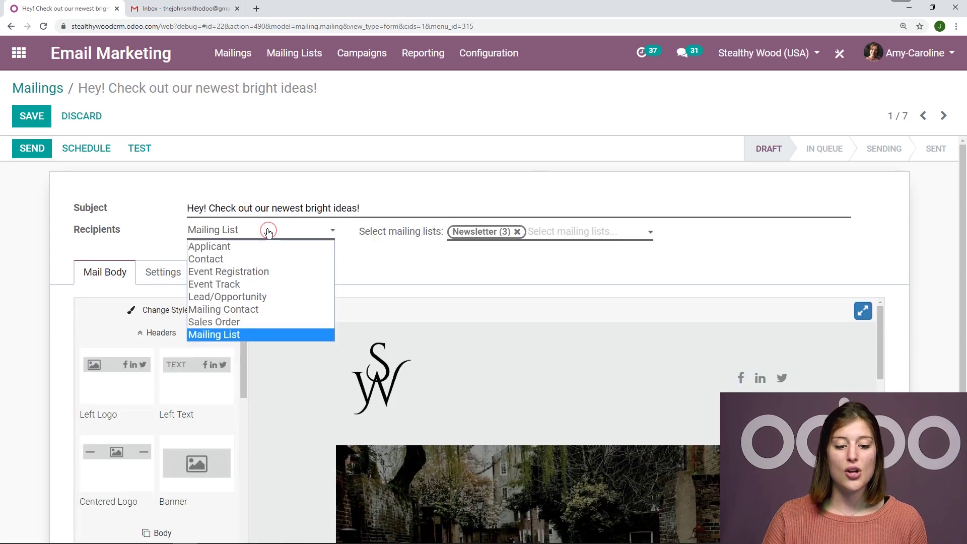
pyautogui.click(230, 341)
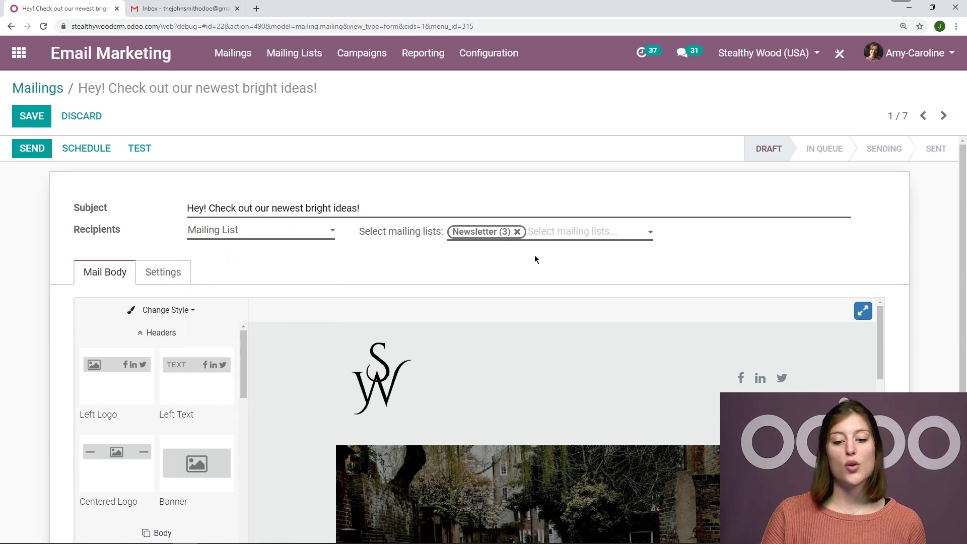
pyautogui.click(555, 237)
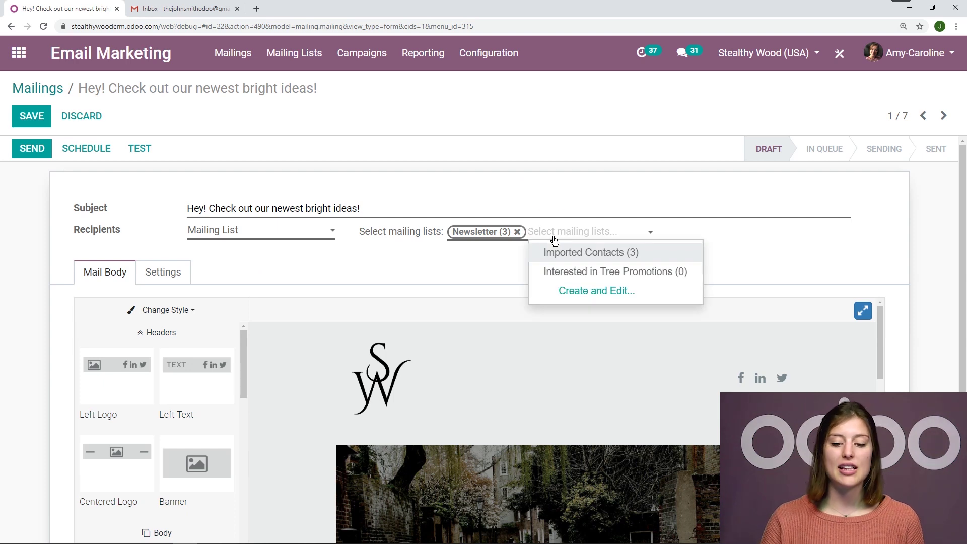
pyautogui.click(811, 259)
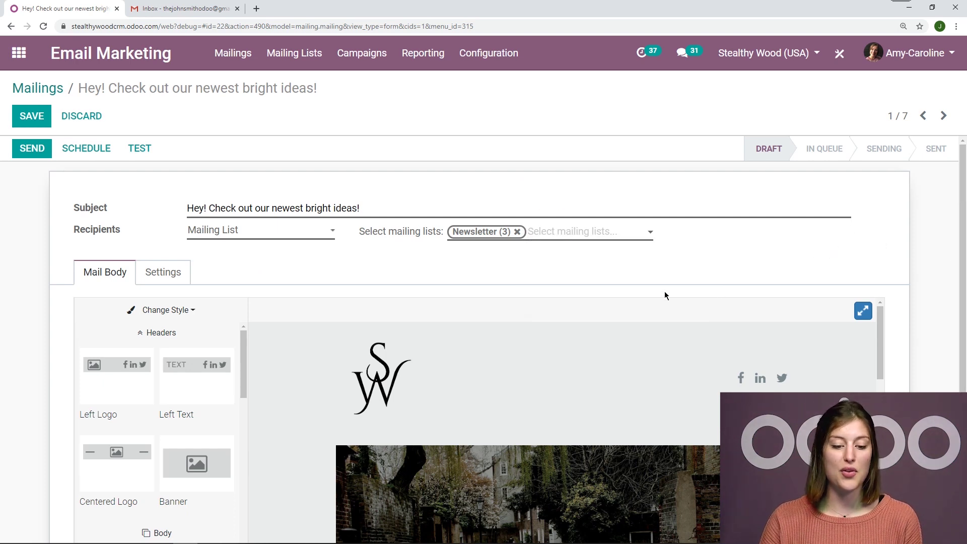
pyautogui.scroll(-3, 23, 342)
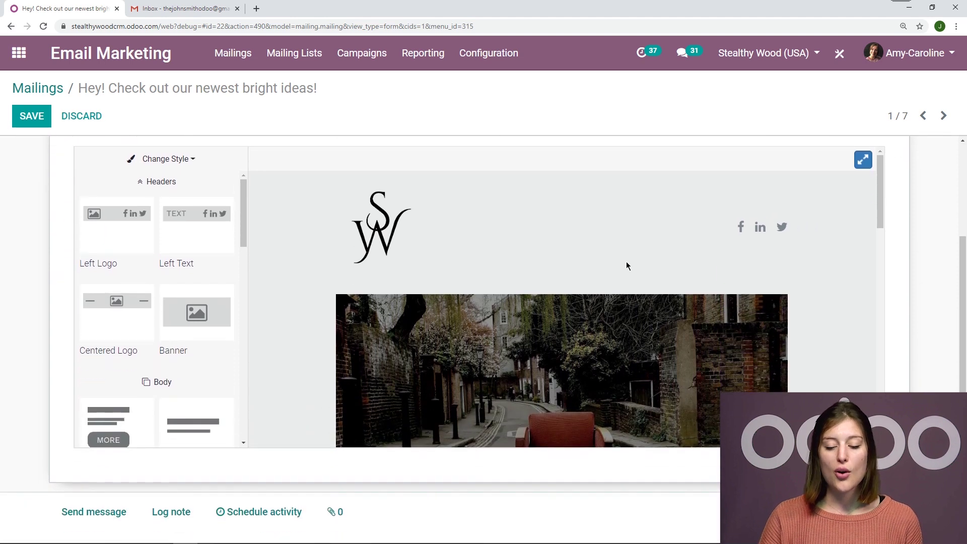
pyautogui.scroll(1, 887, 286)
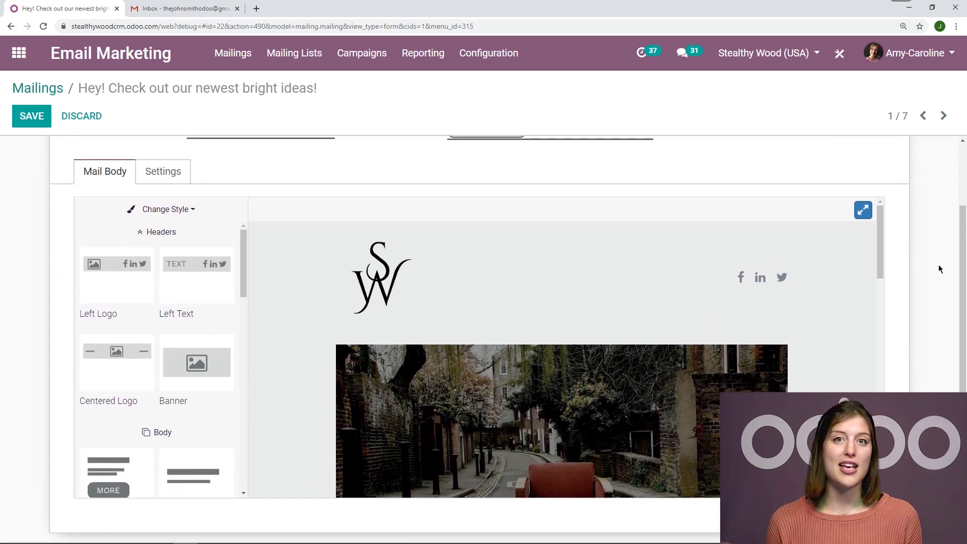
pyautogui.scroll(-1, 487, 260)
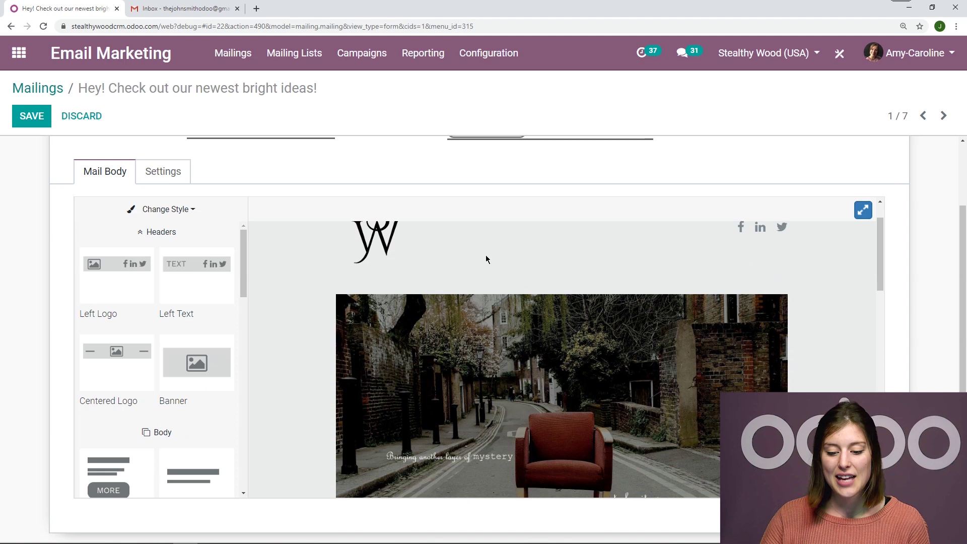
pyautogui.scroll(-2, 630, 330)
pyautogui.scroll(3, 806, 325)
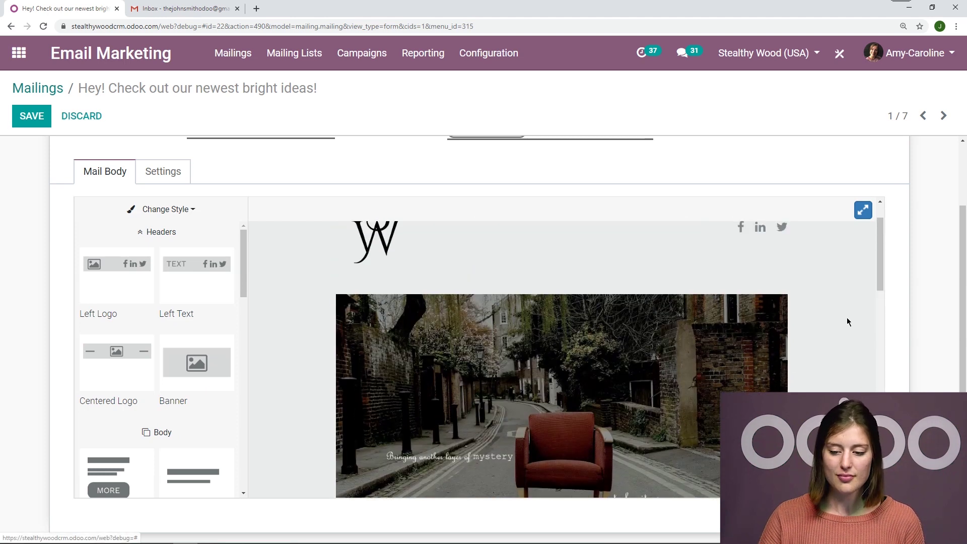
pyautogui.scroll(2, 917, 317)
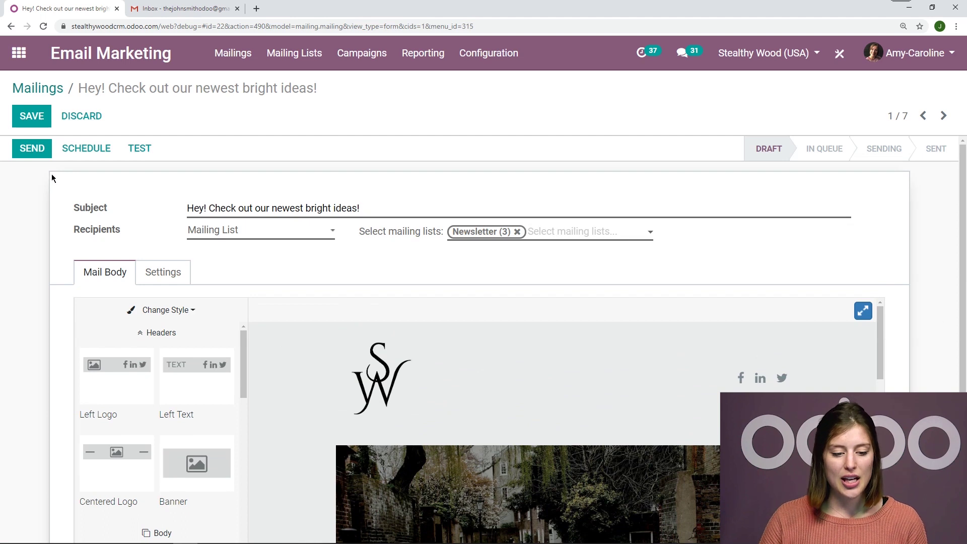
pyautogui.click(45, 124)
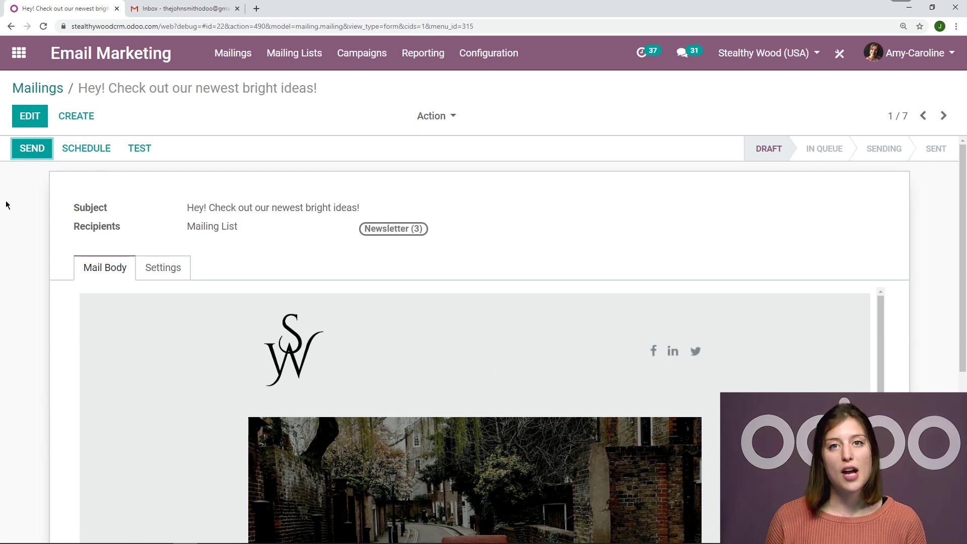
# Send the bright-ideas mailing to all recipients and reopen it from the In Queue column.
pyautogui.click(34, 150)
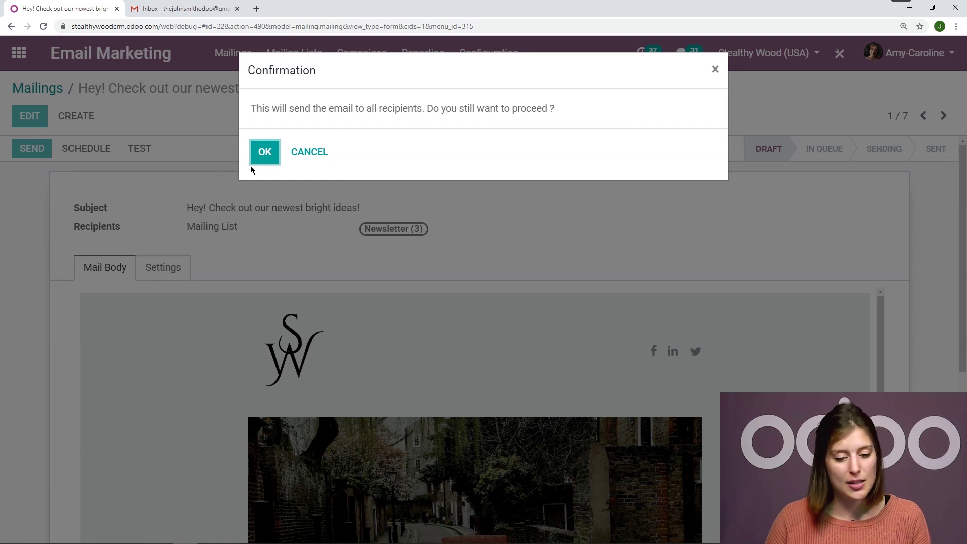
pyautogui.click(265, 153)
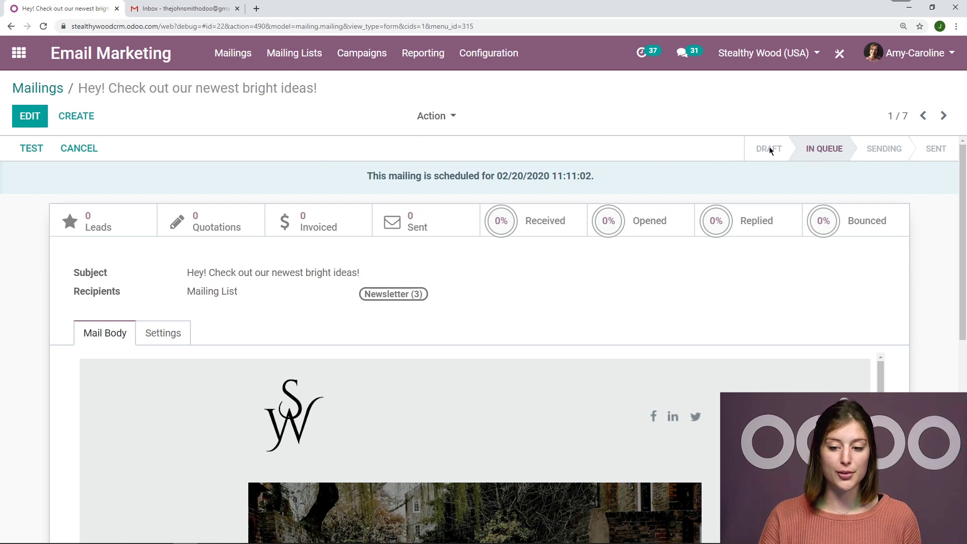
pyautogui.click(42, 89)
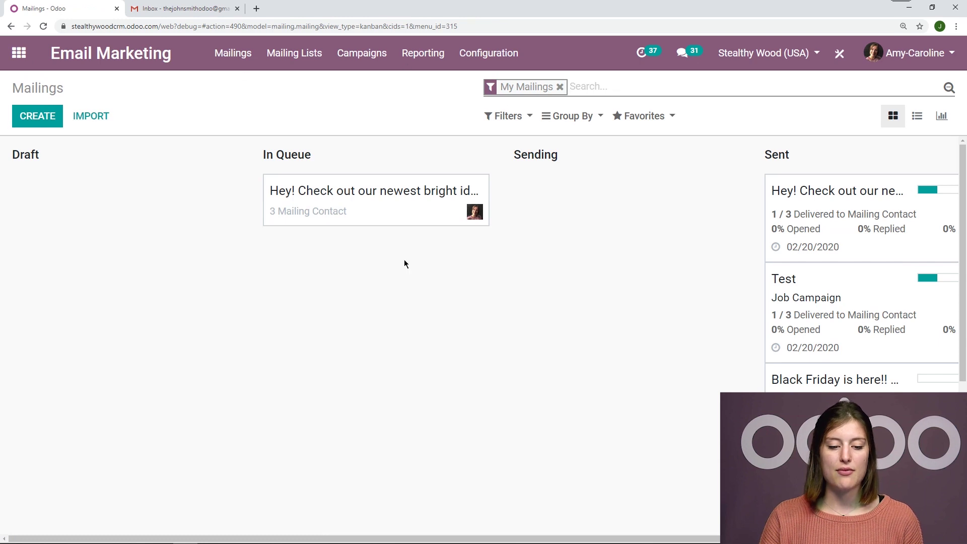
pyautogui.click(370, 208)
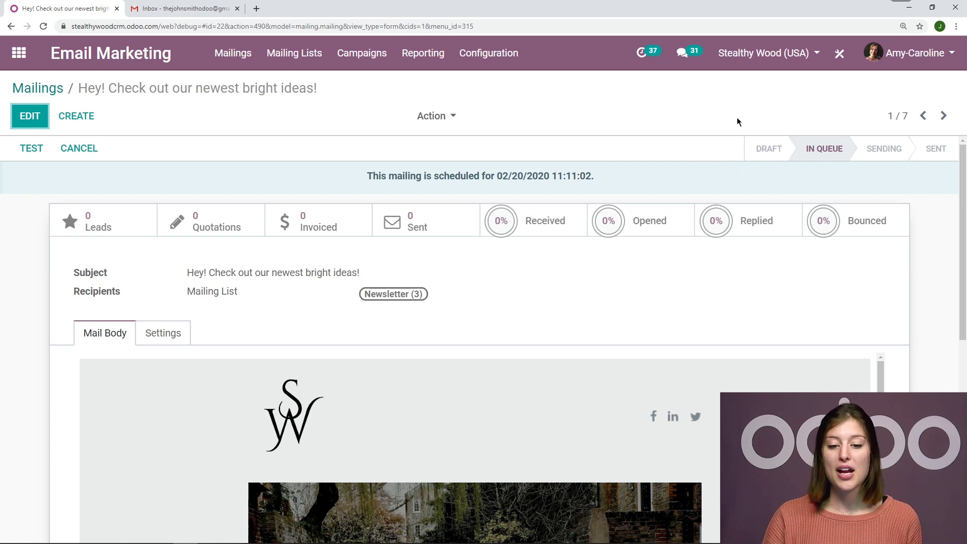
# Open Configuration > Settings and check that the Mailing Campaigns option is enabled.
pyautogui.click(488, 53)
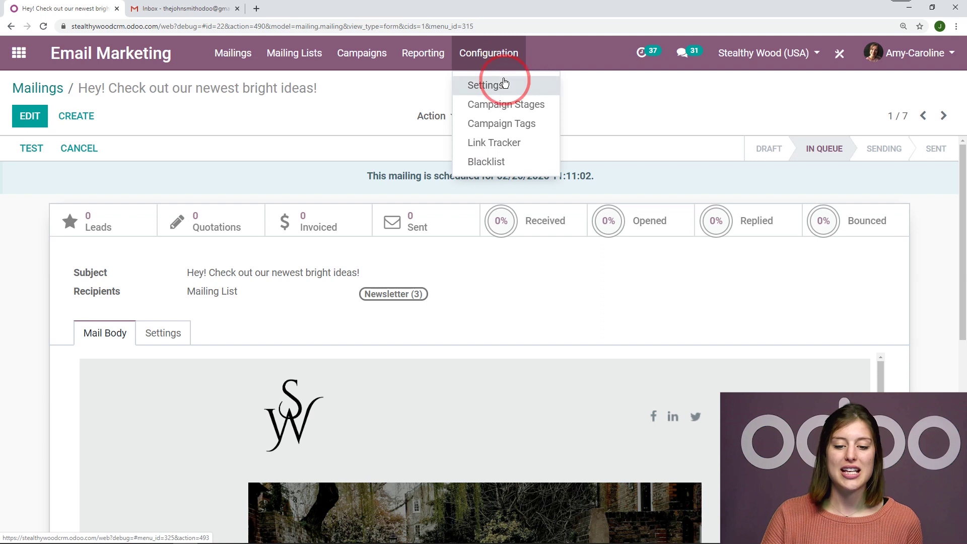
pyautogui.click(485, 82)
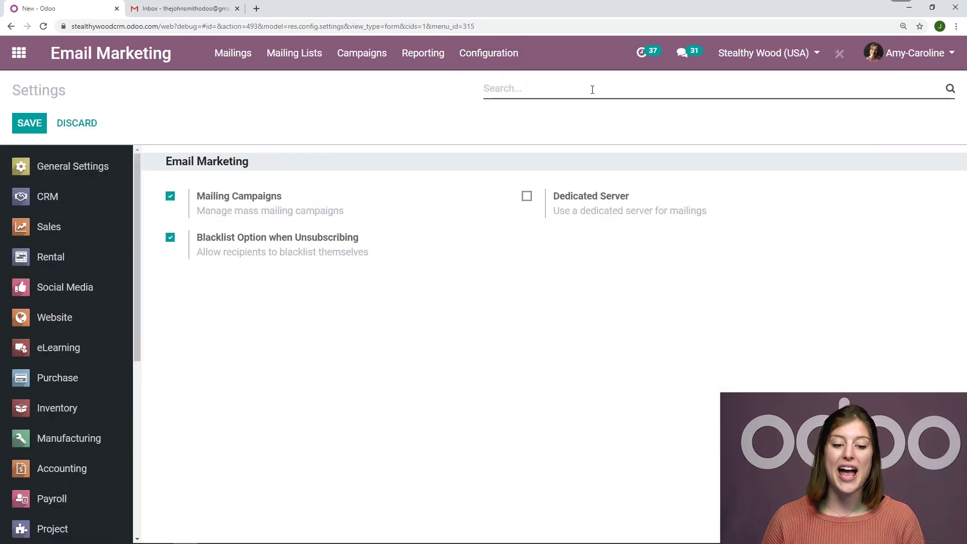
pyautogui.moveTo(282, 196); pyautogui.dragTo(203, 193)
pyautogui.click(347, 130)
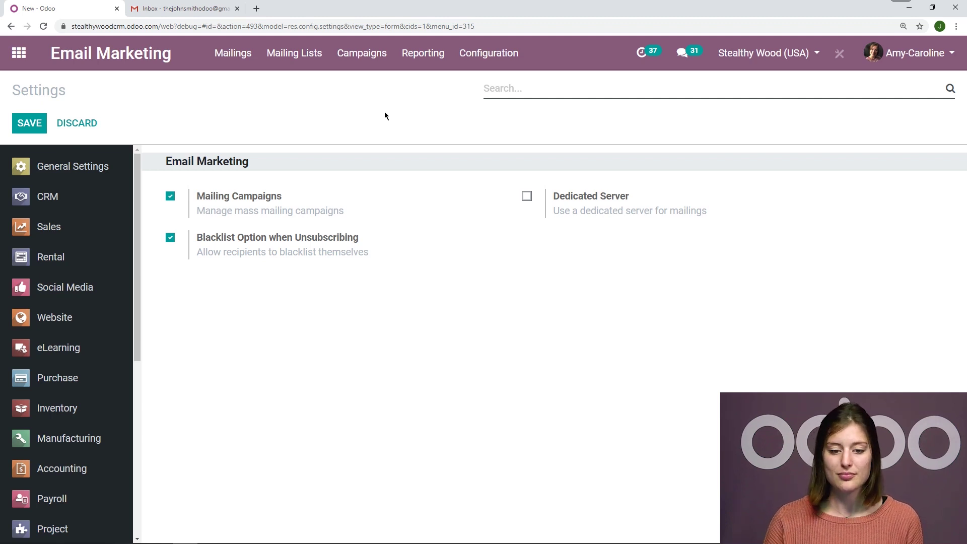
# Create a 'Social Media' campaign tagged 2020, Social Media and Newsletter, and save it.
pyautogui.click(361, 66)
pyautogui.click(31, 115)
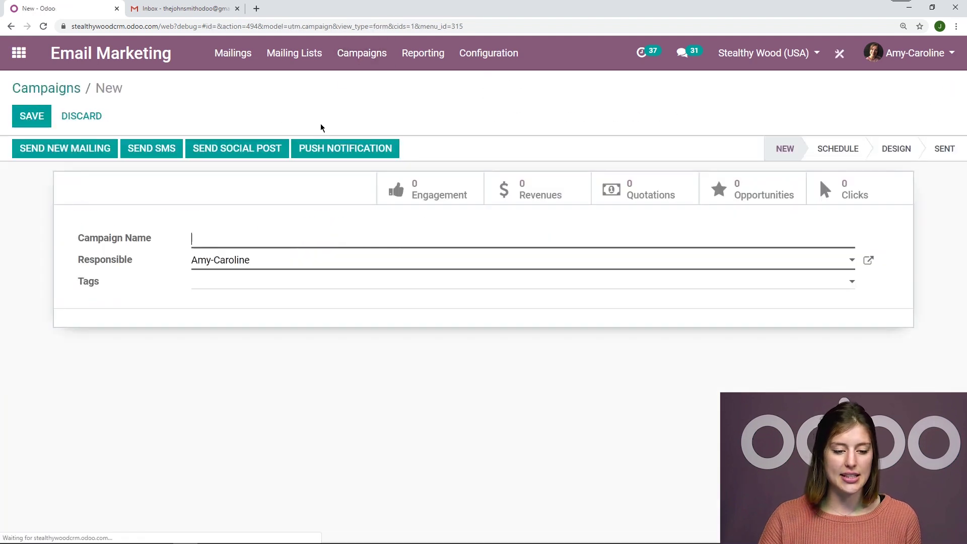
pyautogui.write('Soc')
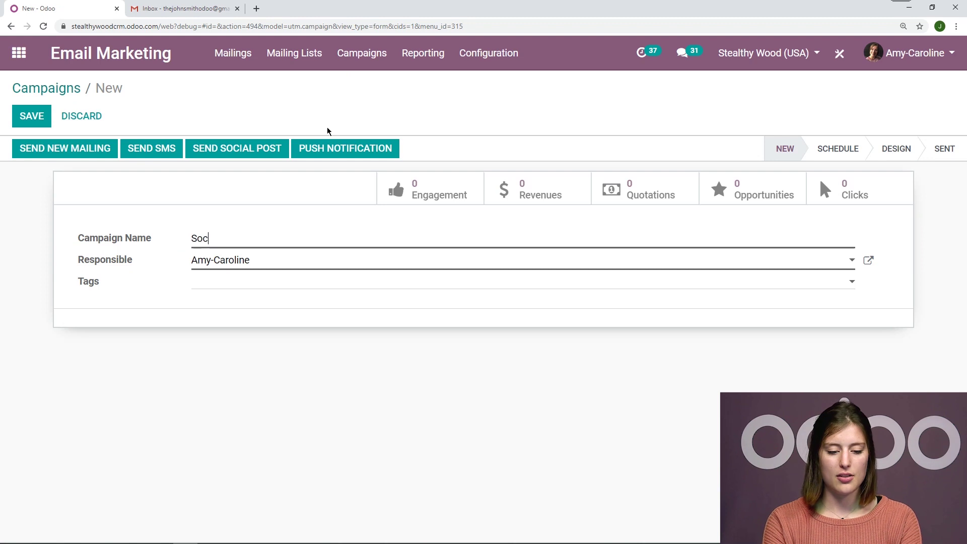
pyautogui.write('ial Media')
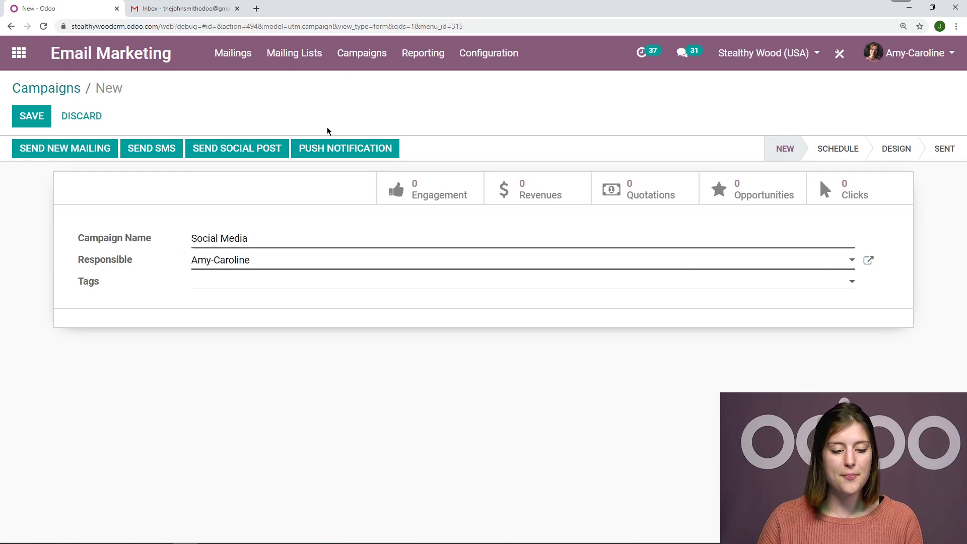
pyautogui.click(284, 289)
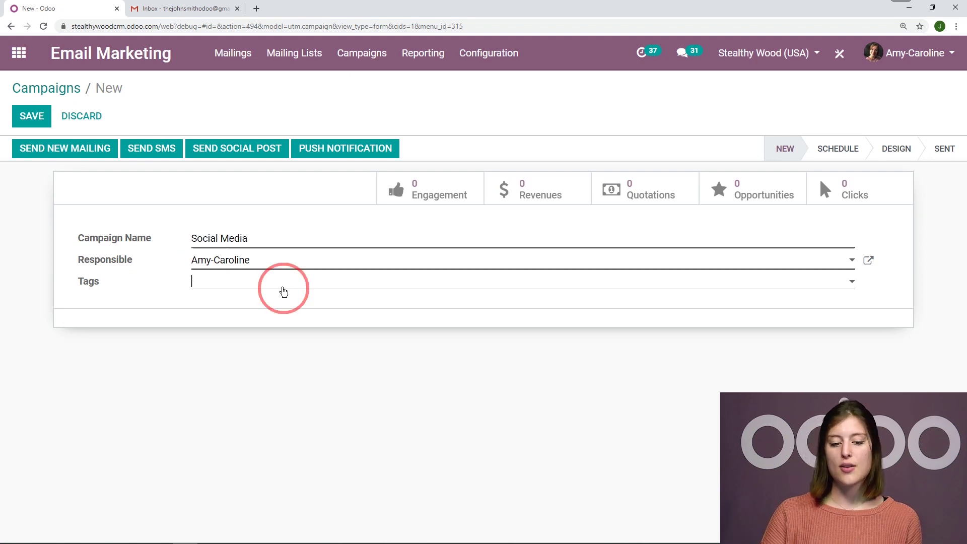
pyautogui.click(297, 303)
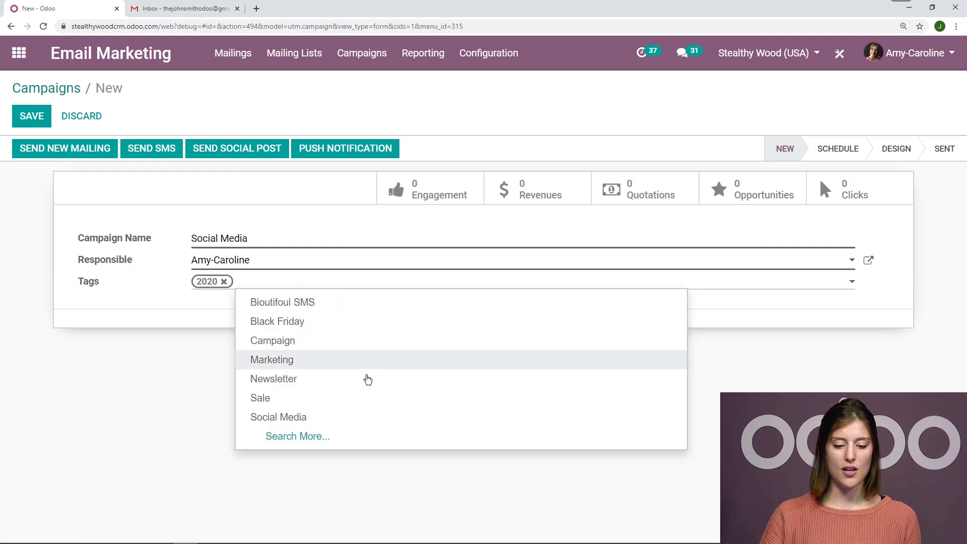
pyautogui.click(342, 417)
pyautogui.click(324, 287)
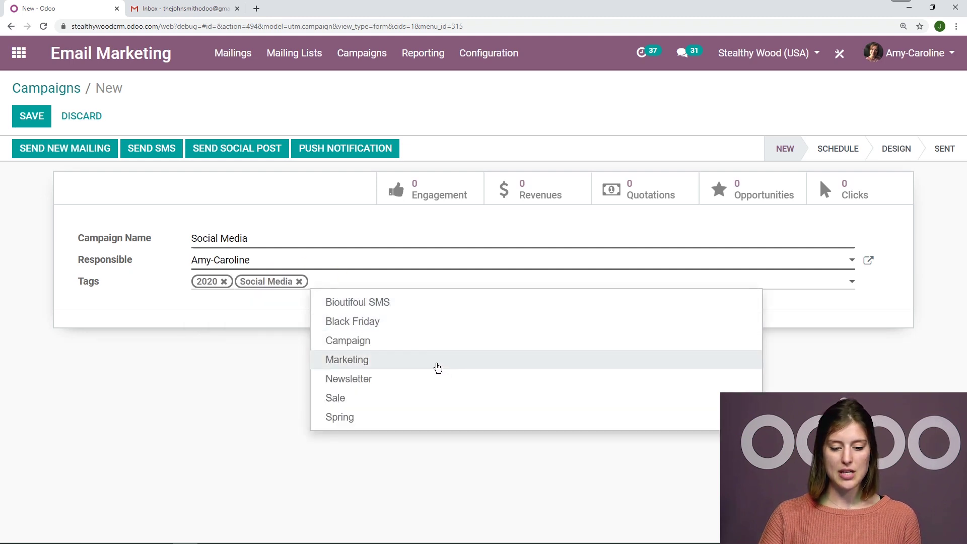
pyautogui.click(424, 378)
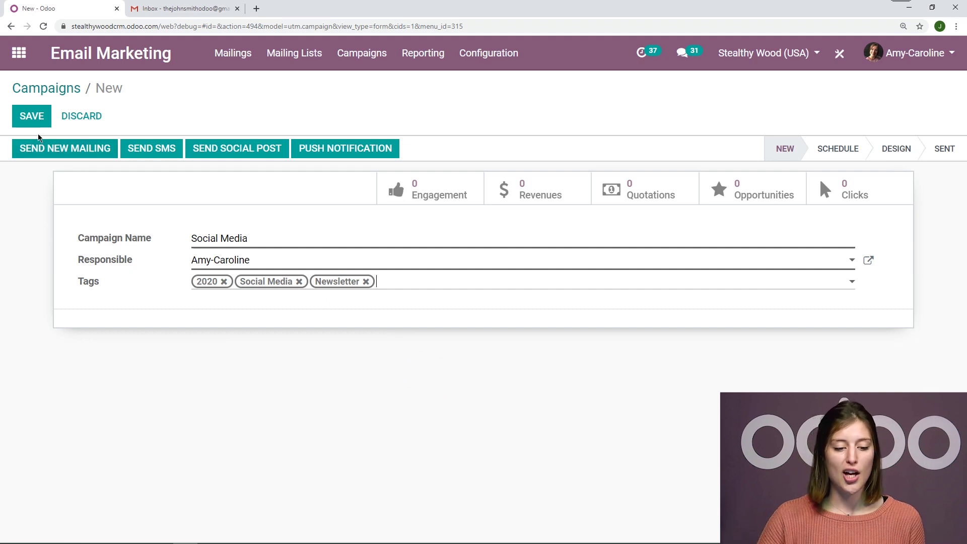
pyautogui.click(37, 114)
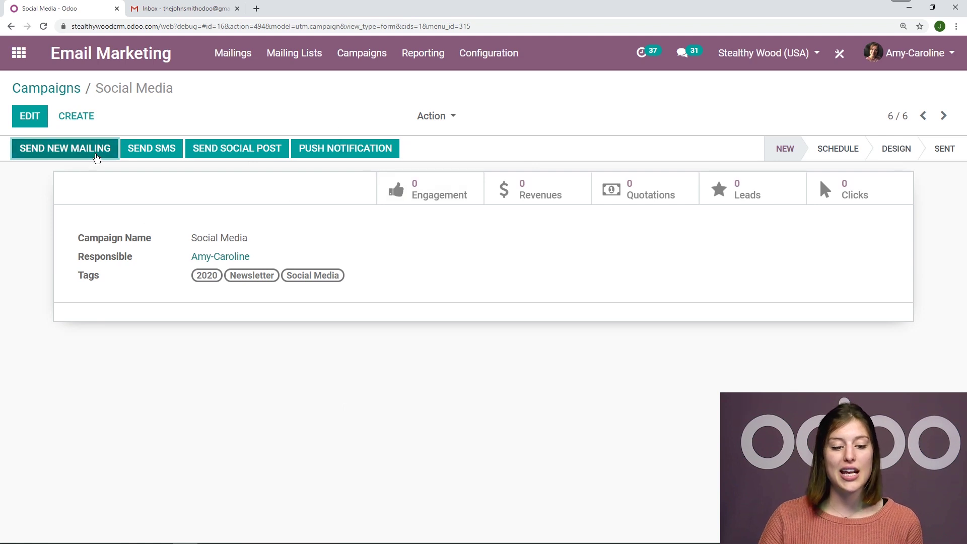
# Start a Social Media mailing with subject 'Hey! Follow us on Twitter!' targeting the Newsletter list.
pyautogui.click(96, 153)
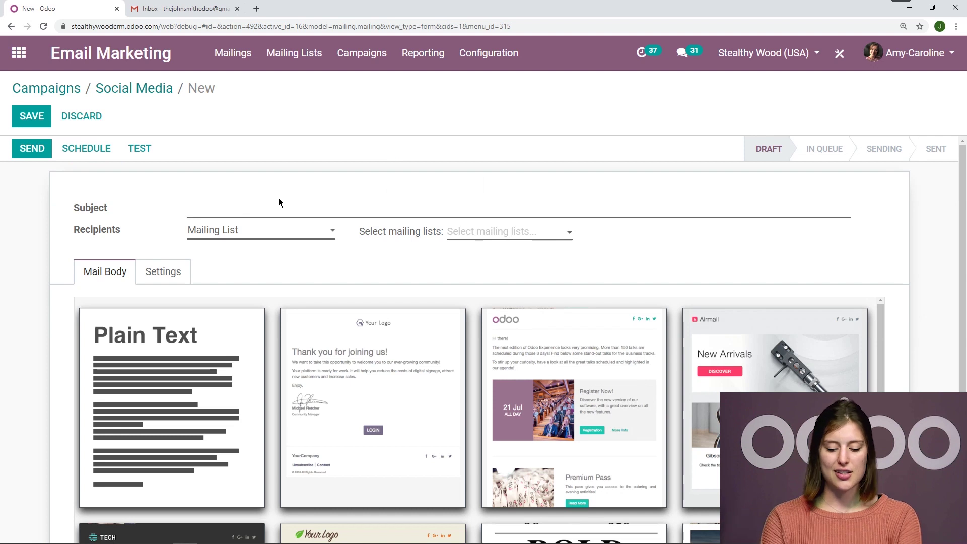
pyautogui.write('Hey! ')
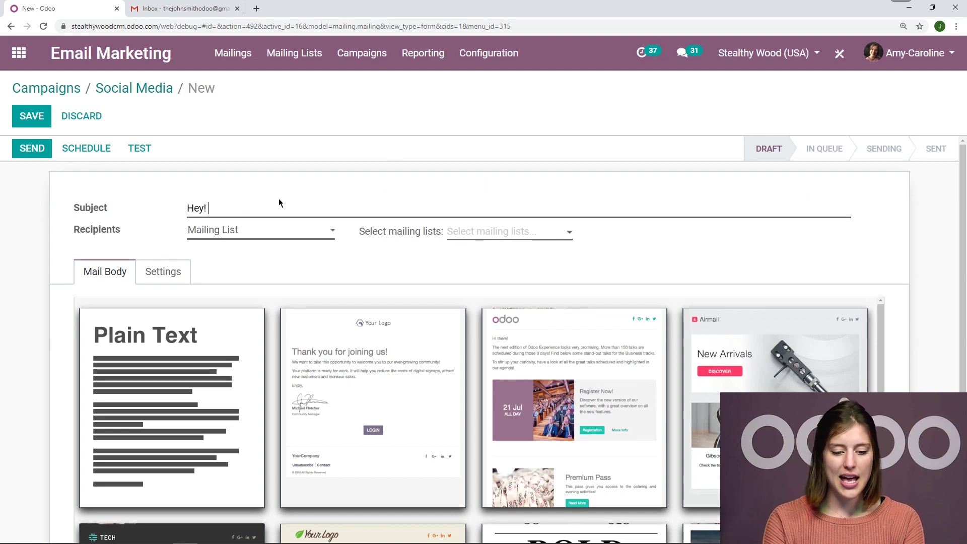
pyautogui.write('Follow us on Twitter!')
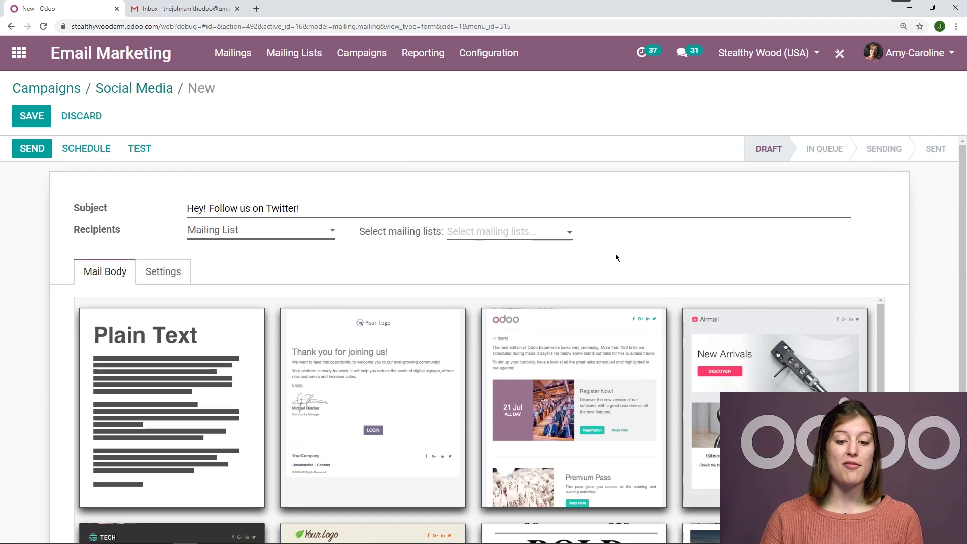
pyautogui.click(518, 233)
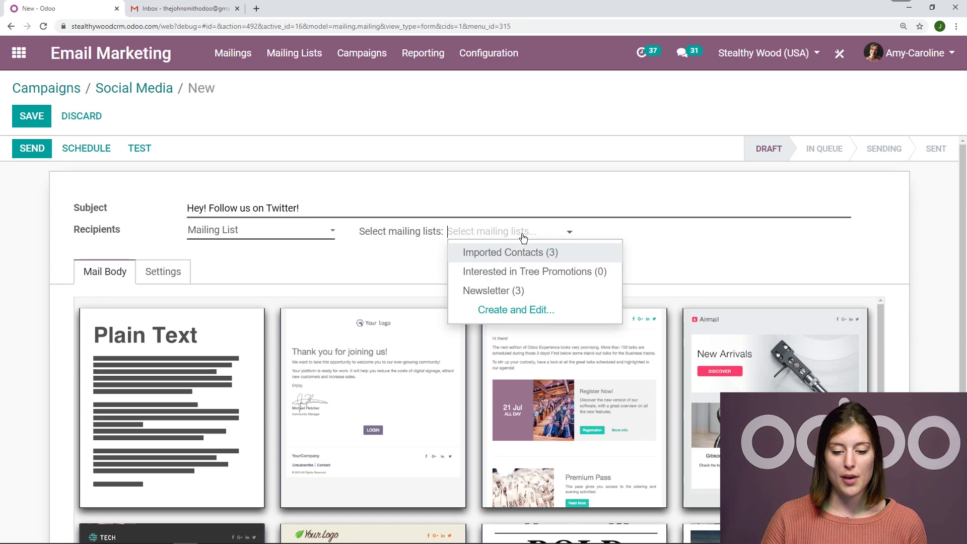
pyautogui.click(505, 289)
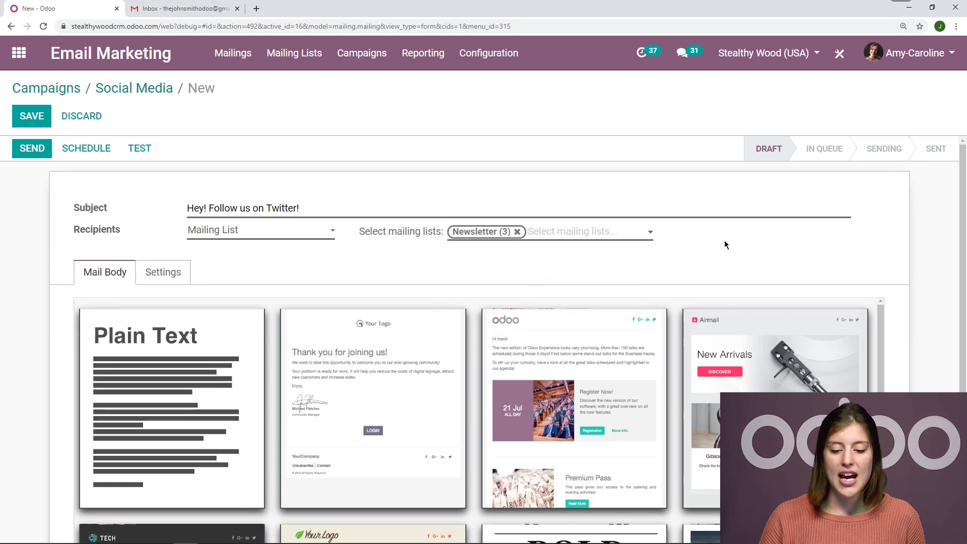
pyautogui.scroll(-4, 820, 247)
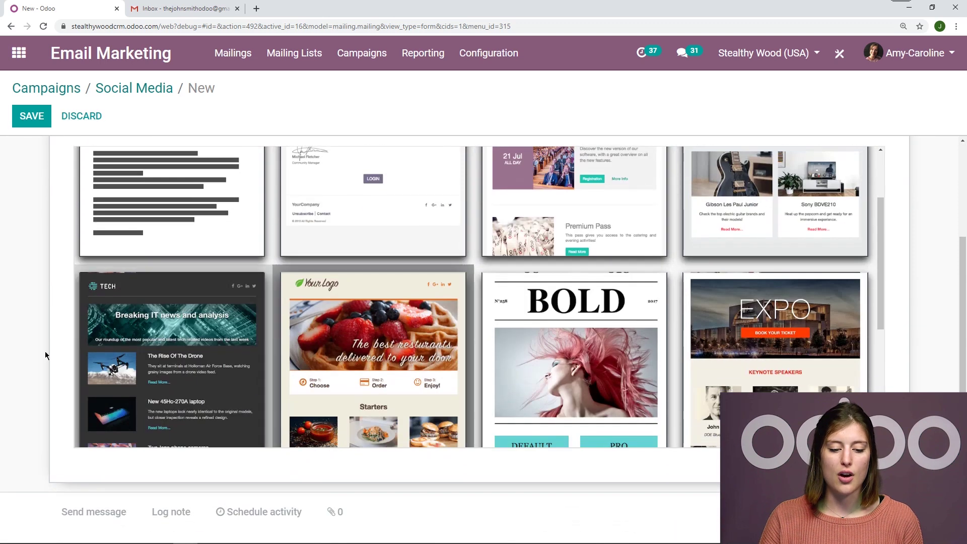
pyautogui.scroll(3, 458, 337)
# Apply the Thank you template and replace its logo with the SW image at 50% size.
pyautogui.click(424, 378)
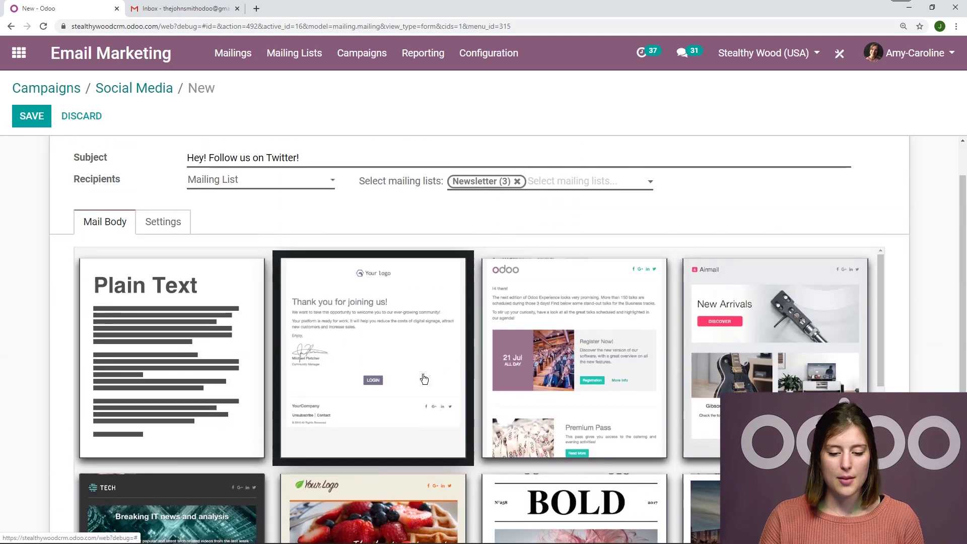
pyautogui.click(561, 319)
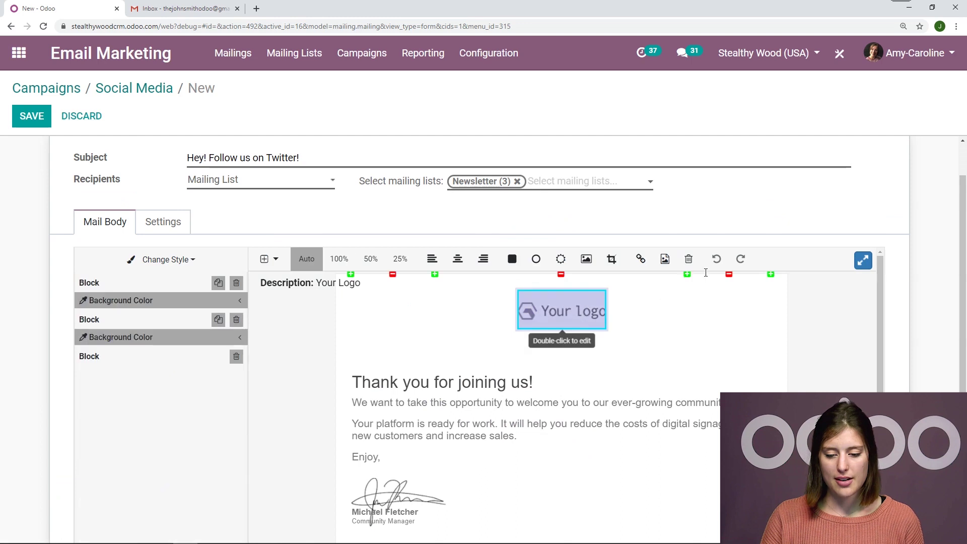
pyautogui.click(666, 258)
pyautogui.click(481, 402)
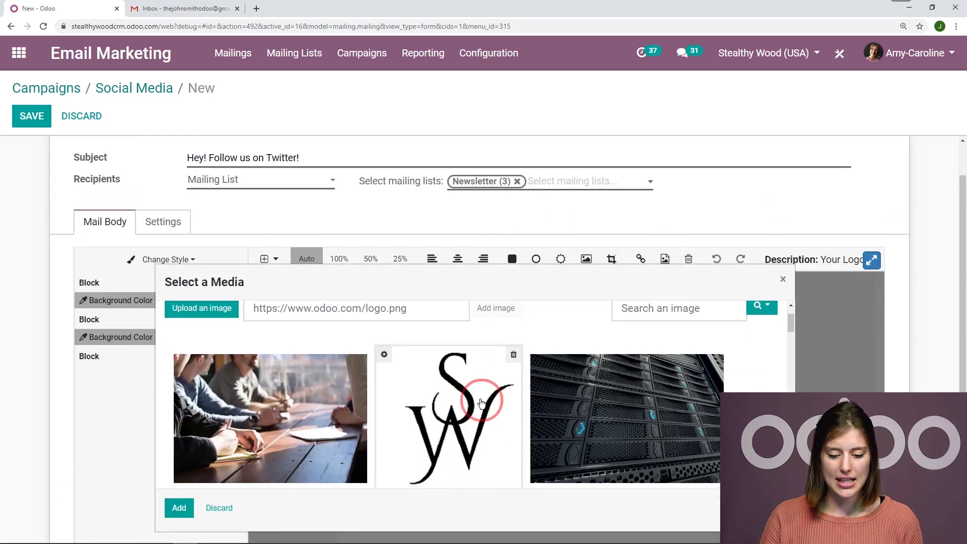
pyautogui.click(179, 508)
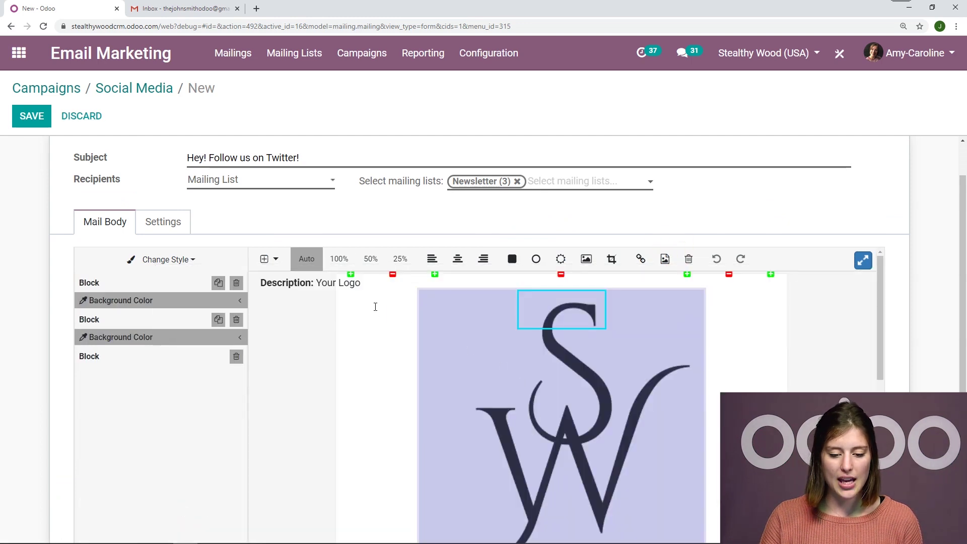
pyautogui.click(370, 258)
pyautogui.click(401, 258)
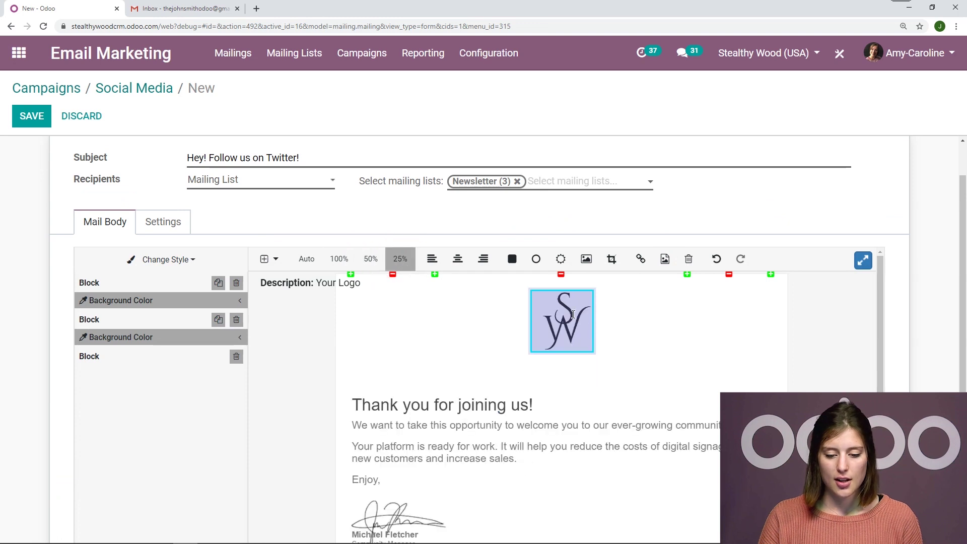
pyautogui.click(371, 259)
# Delete the signature and paste the Twitter message over the welcome text.
pyautogui.scroll(-3, 524, 427)
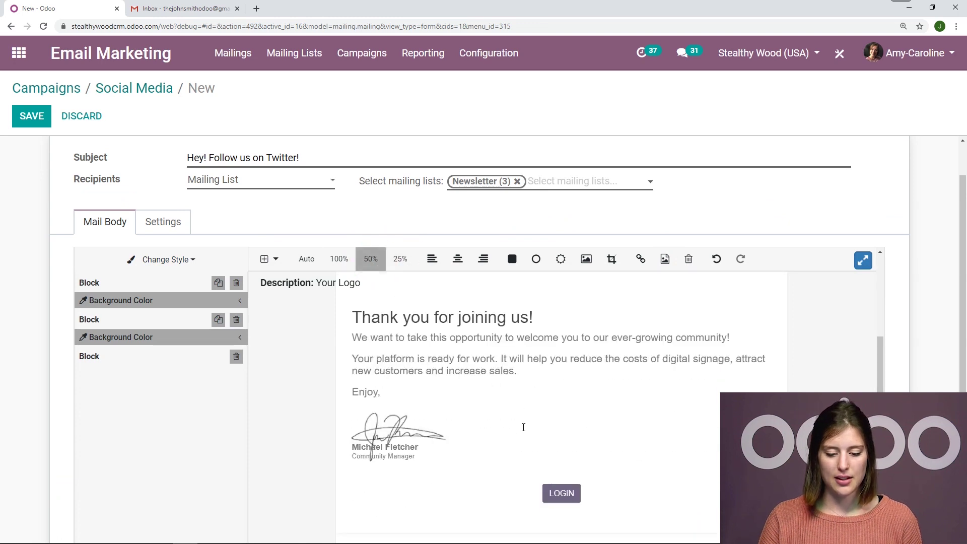
pyautogui.click(523, 427)
pyautogui.click(428, 454)
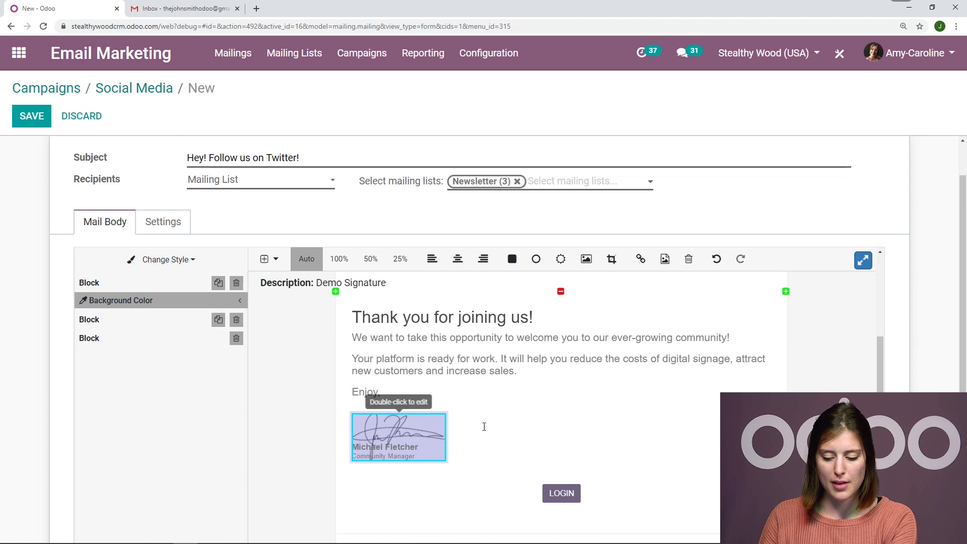
pyautogui.click(438, 425)
pyautogui.moveTo(428, 418)
pyautogui.mouseDown()
pyautogui.moveTo(353, 410)
pyautogui.moveTo(358, 303)
pyautogui.moveTo(360, 321)
pyautogui.mouseUp()
pyautogui.press('BackSpace')
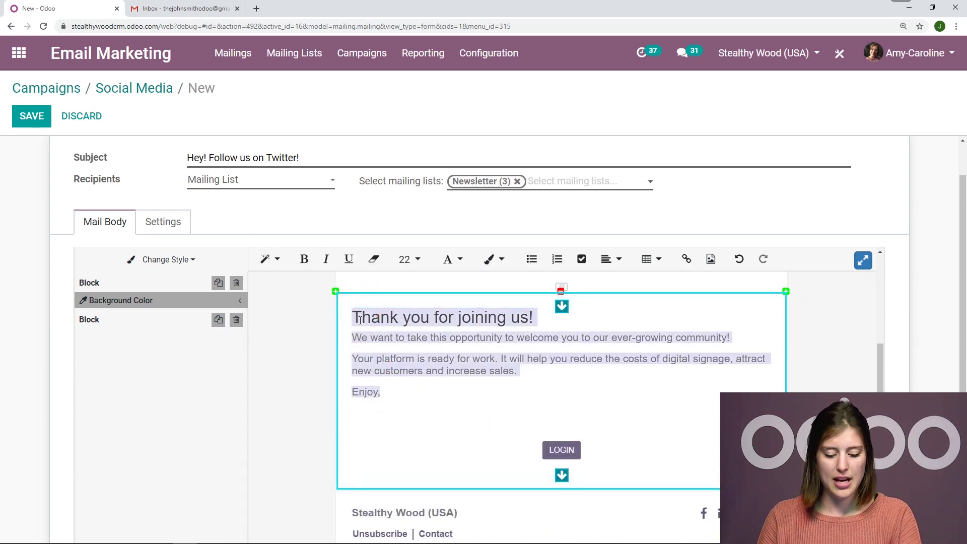
pyautogui.hotkey('ctrl', 'v')
pyautogui.scroll(3, 665, 401)
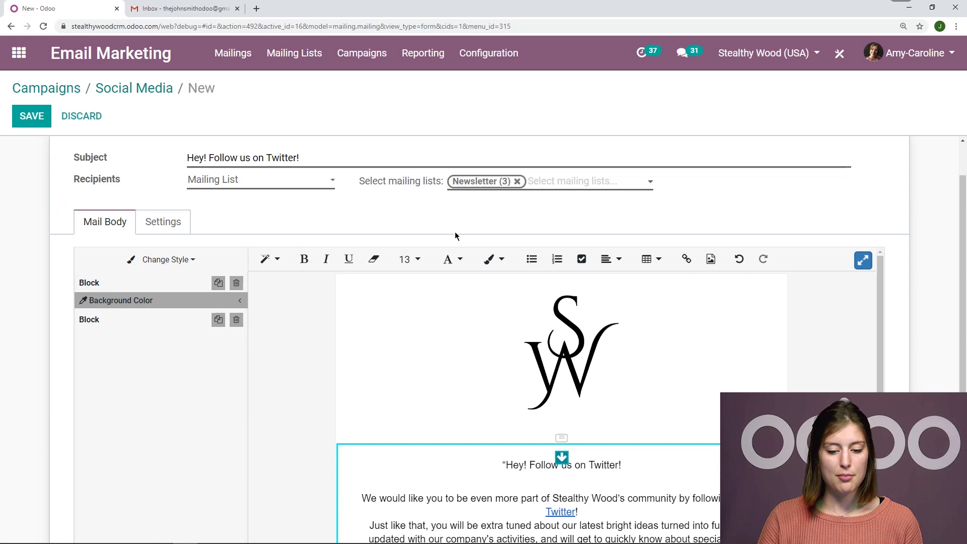
pyautogui.click(466, 224)
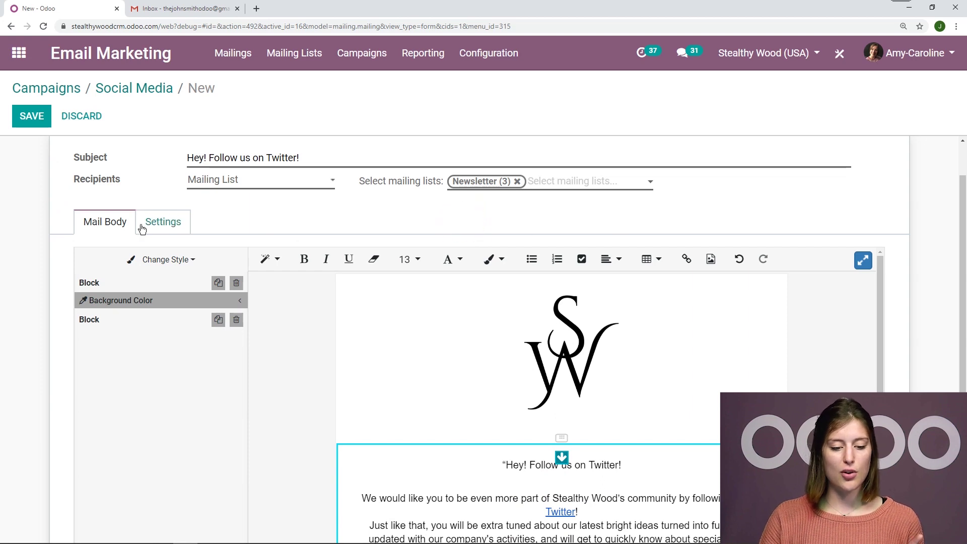
# Clear the default Send From and Reply To addresses in the mailing's settings.
pyautogui.click(176, 224)
pyautogui.click(265, 261)
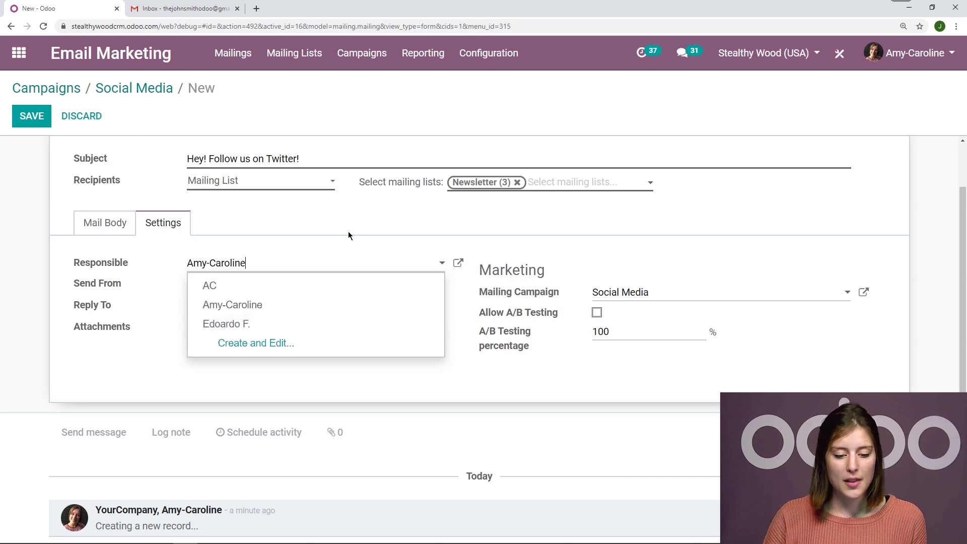
pyautogui.click(288, 230)
pyautogui.tripleClick(328, 283)
pyautogui.press('BackSpace')
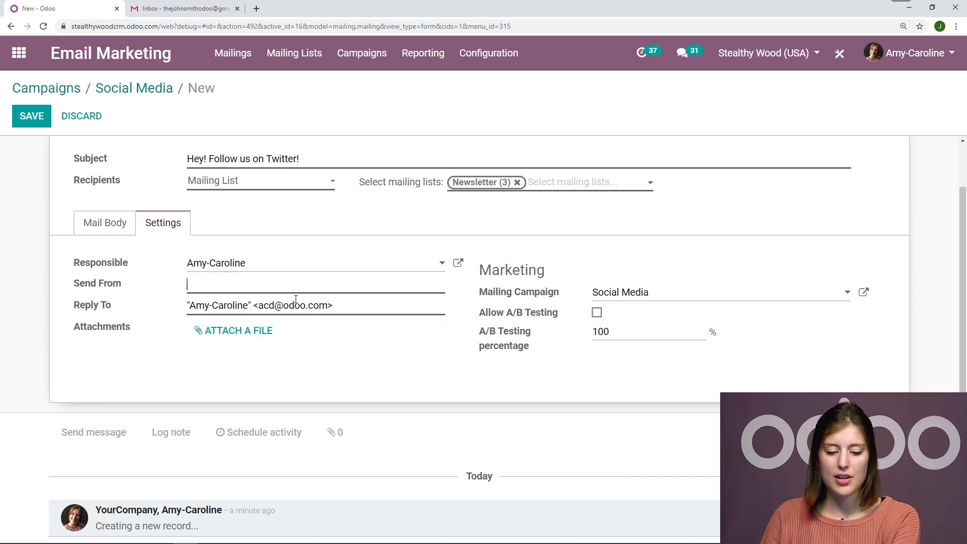
pyautogui.tripleClick(332, 305)
pyautogui.press('BackSpace')
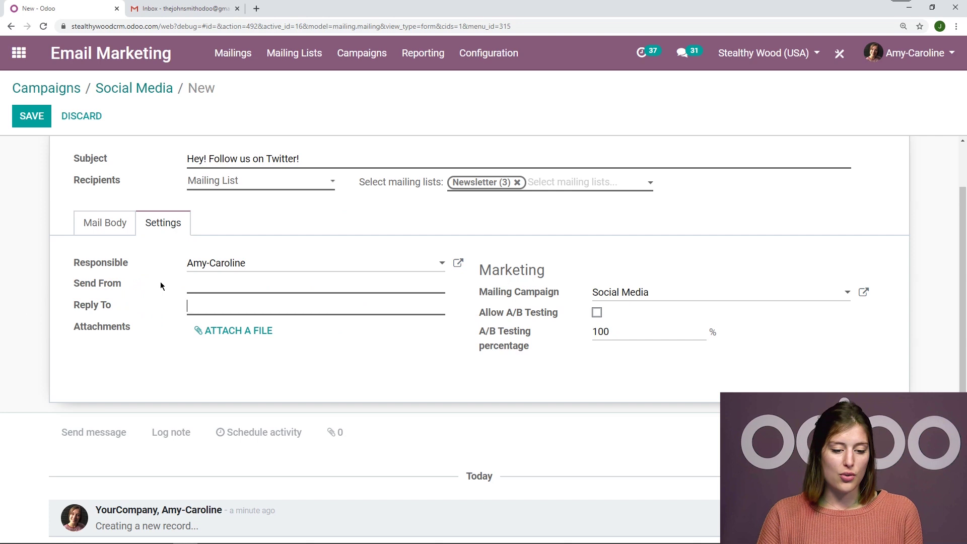
# Enter the new example.com sender and reply-to addresses and save the mailing.
pyautogui.click(191, 286)
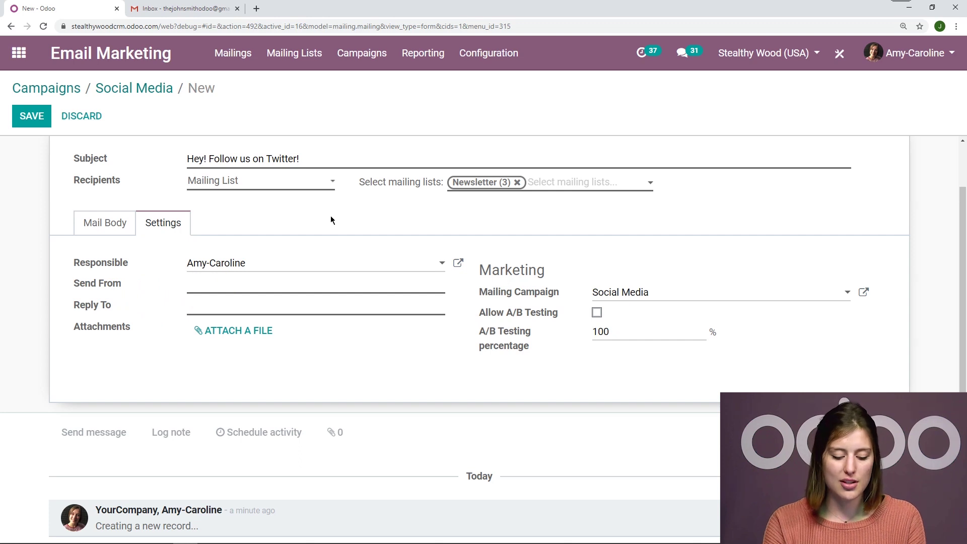
pyautogui.write('sw@')
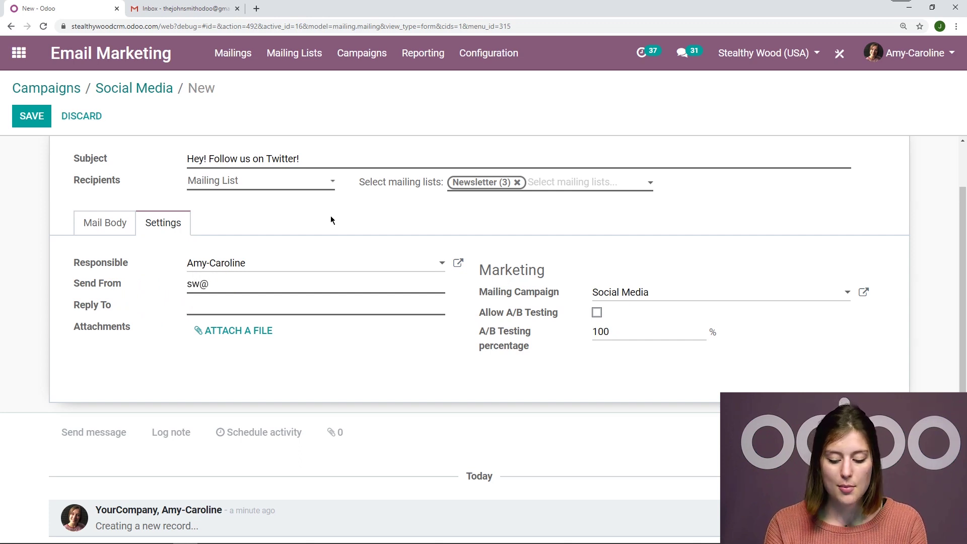
pyautogui.write('exma')
pyautogui.press('BackSpace')
pyautogui.press('BackSpace')
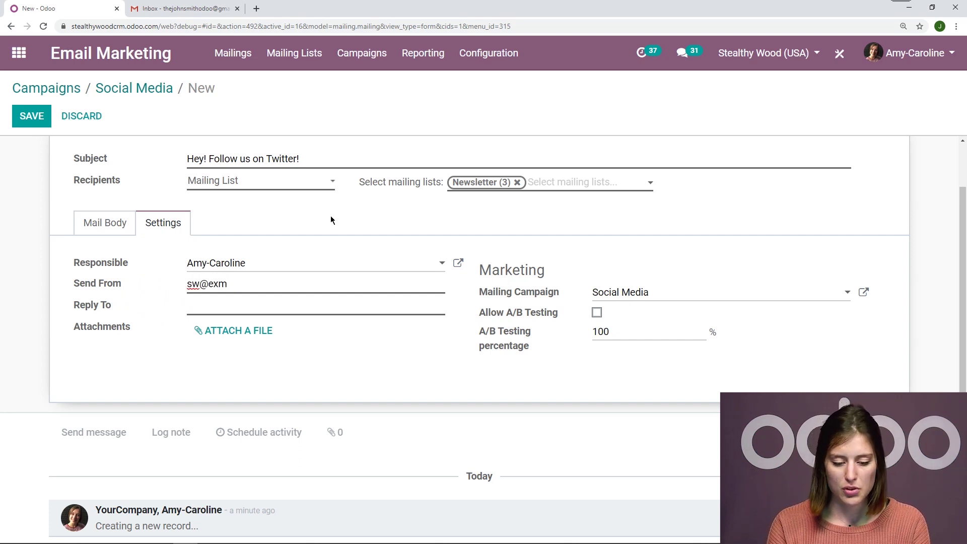
pyautogui.write('ample.com')
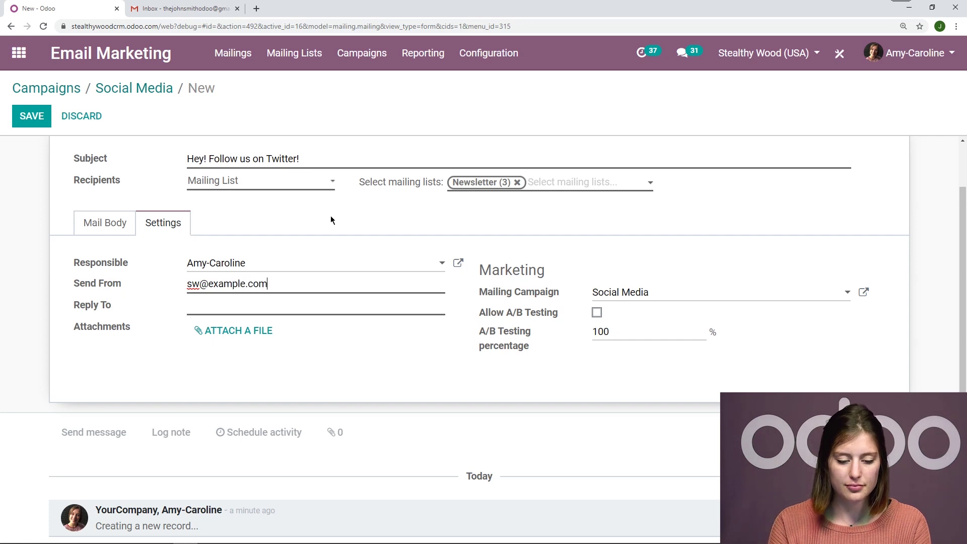
pyautogui.press('Tab')
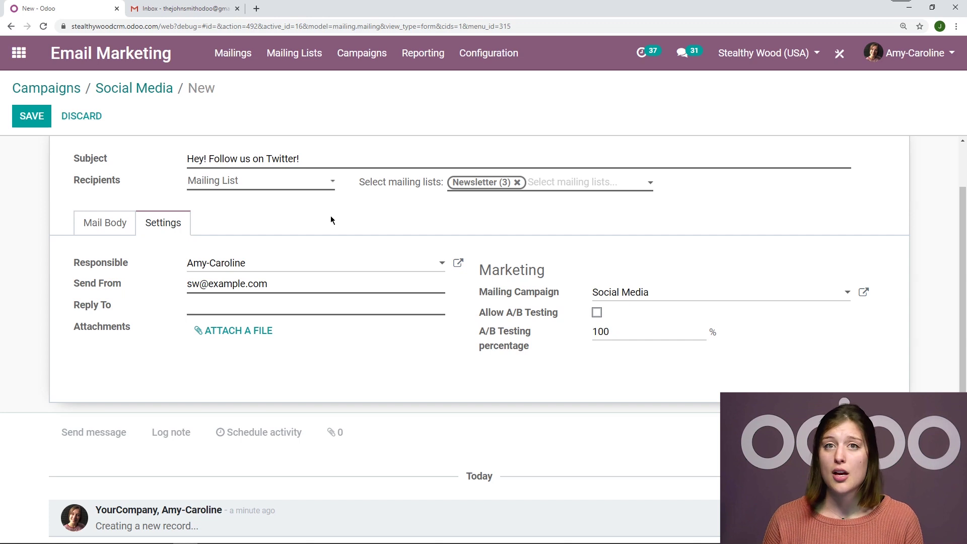
pyautogui.write('swinfo@')
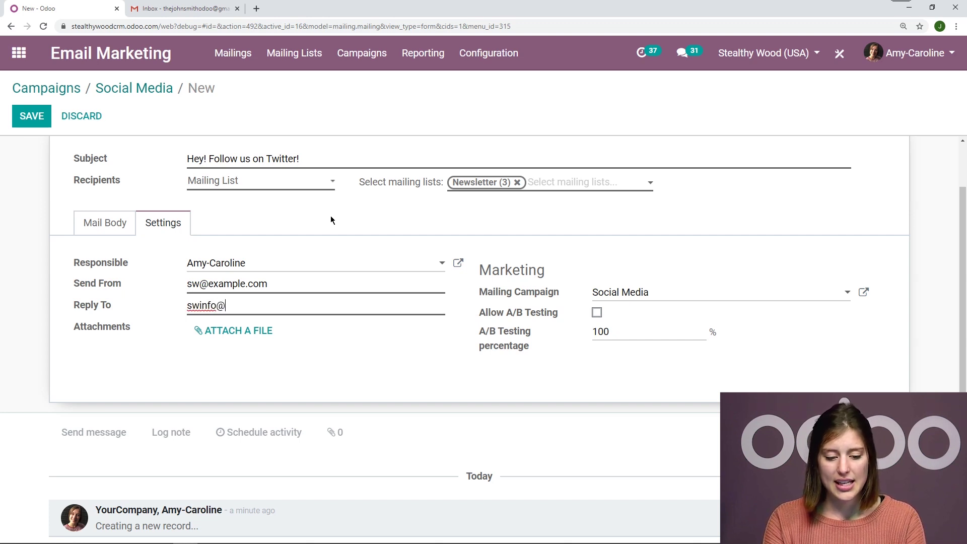
pyautogui.write('ex')
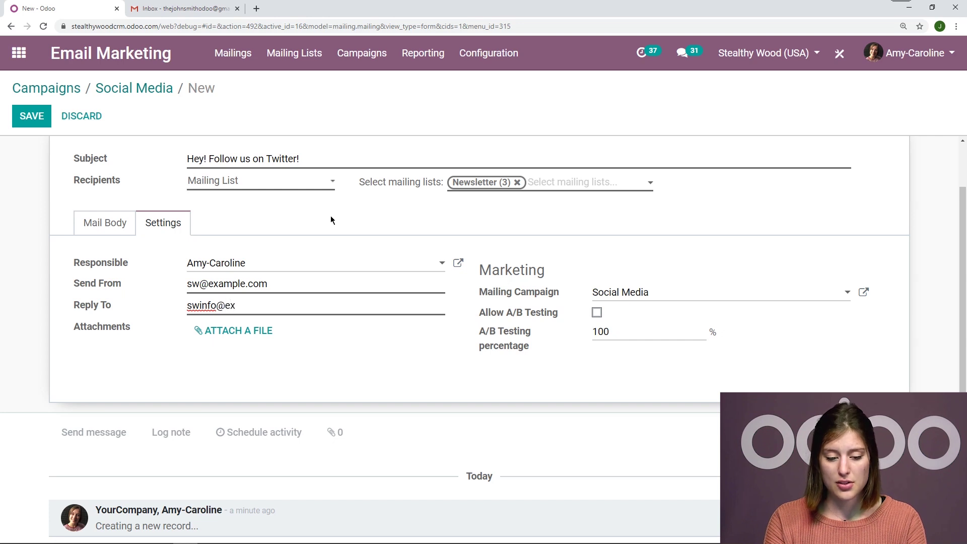
pyautogui.write('ample.com')
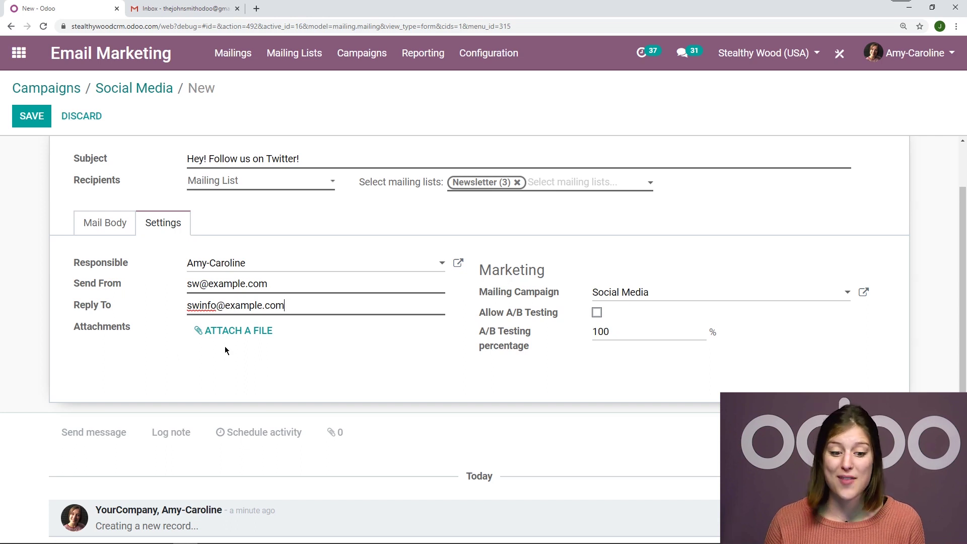
pyautogui.click(27, 120)
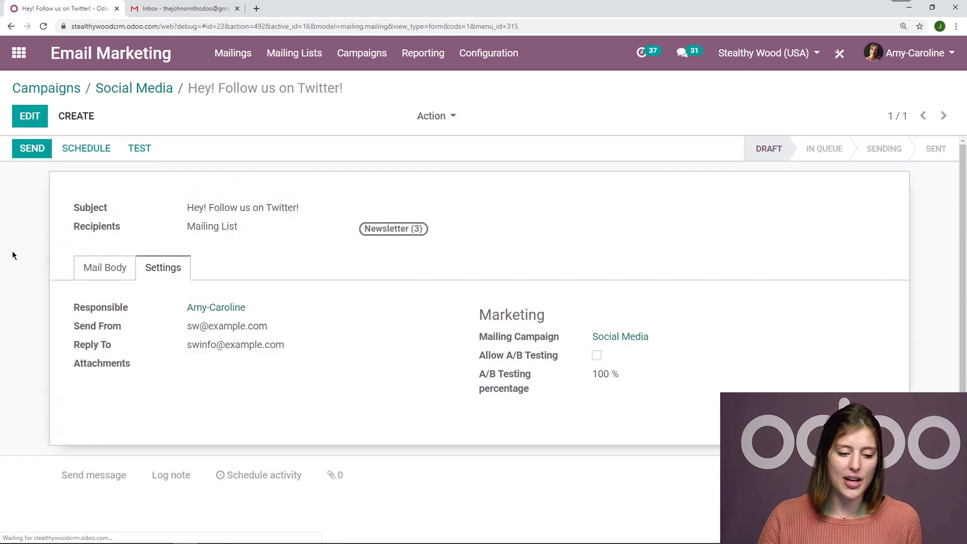
# Send a sample of the Twitter mailing to the Gmail test address, then open Gmail.
pyautogui.click(93, 268)
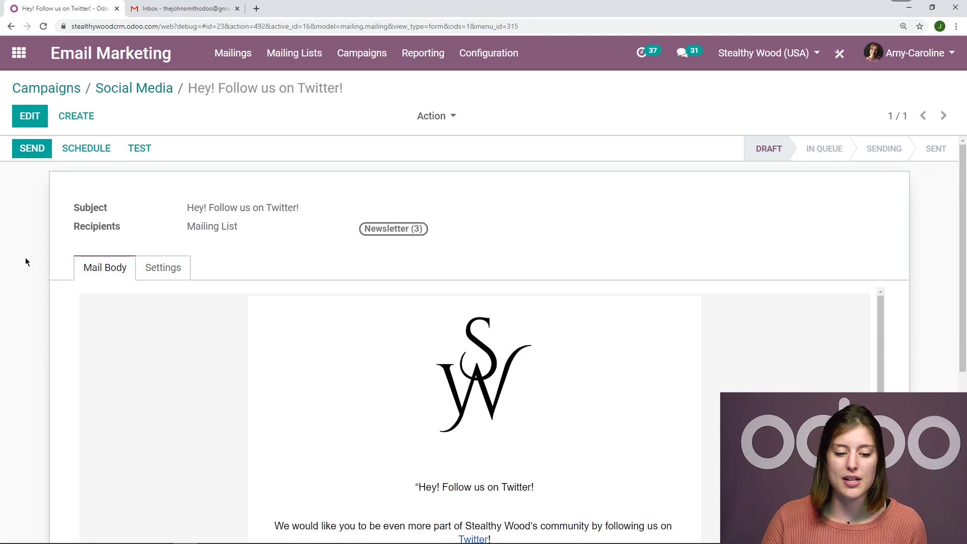
pyautogui.click(139, 149)
pyautogui.click(171, 161)
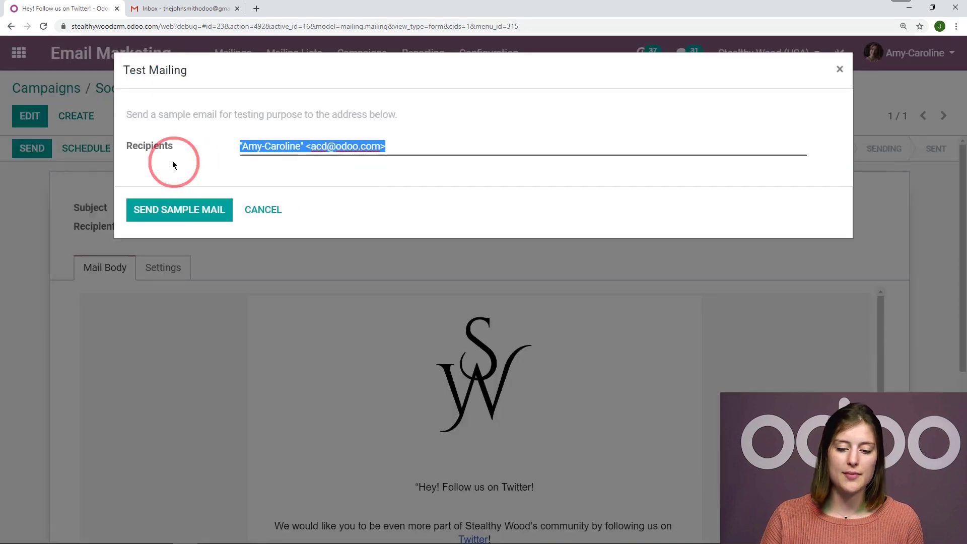
pyautogui.press('BackSpace')
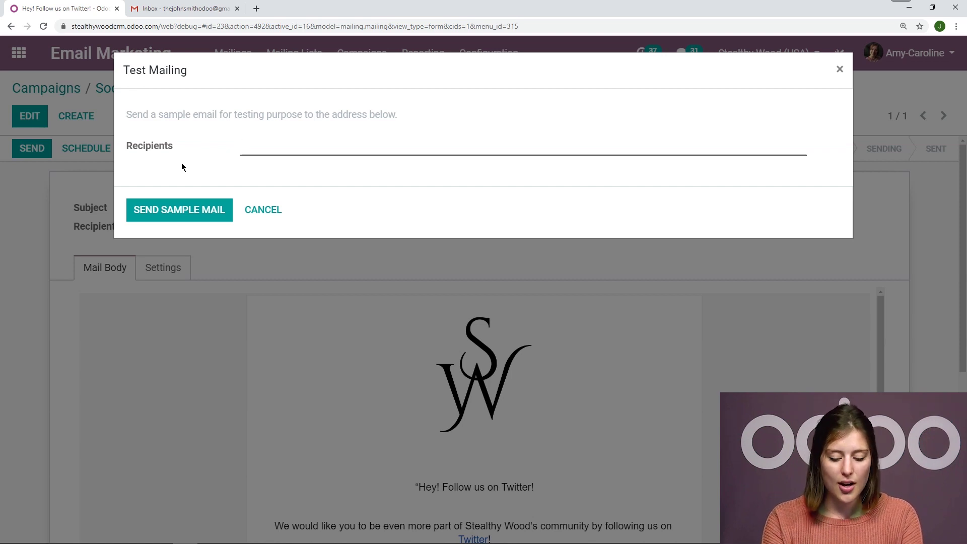
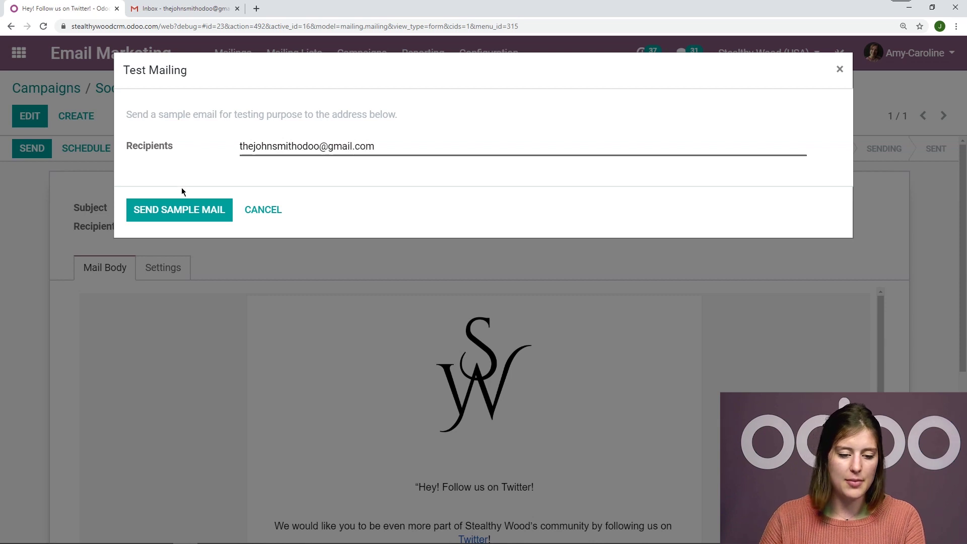
pyautogui.click(182, 217)
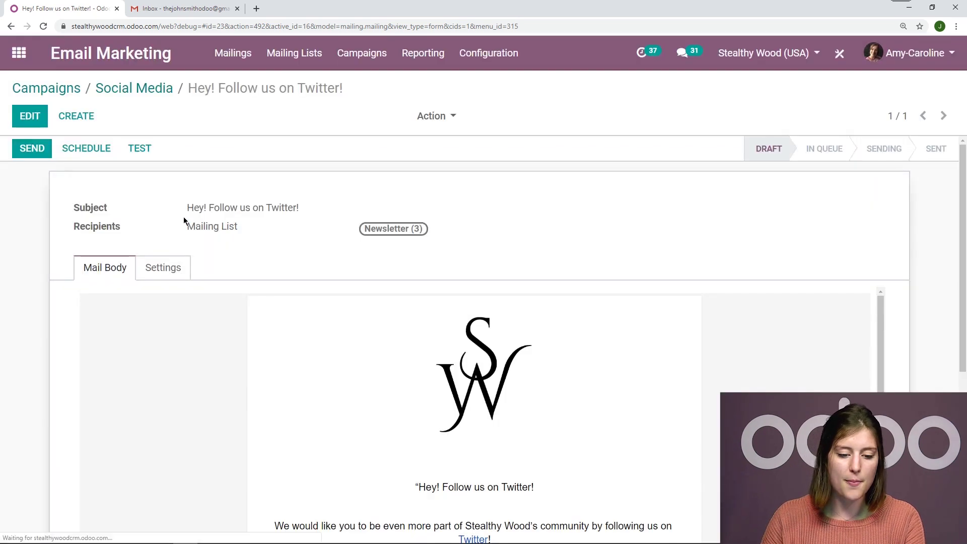
pyautogui.click(204, 6)
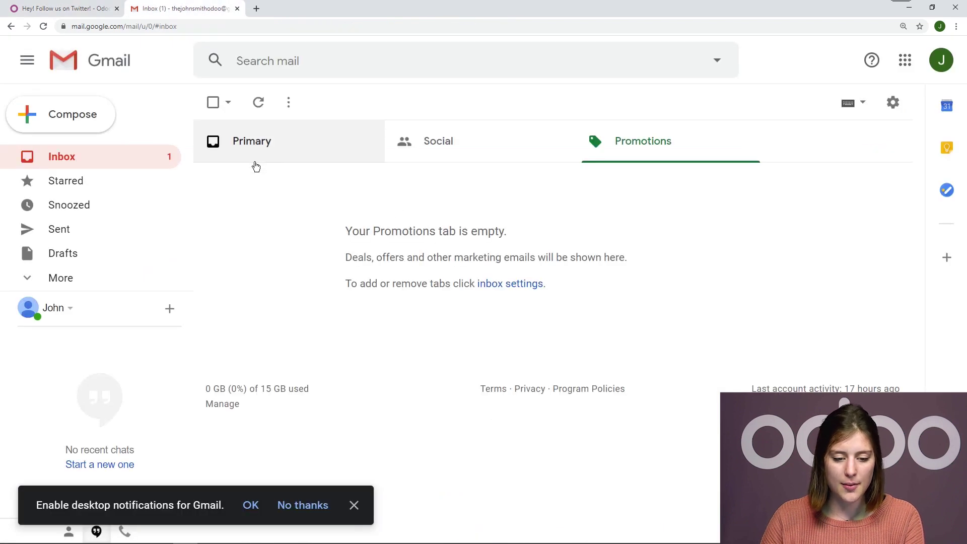
# Open the 'Hey! Follow us on Twitter!' test email and verify its link reaches Stealthy Wood's Twitter.
pyautogui.click(127, 158)
pyautogui.click(306, 182)
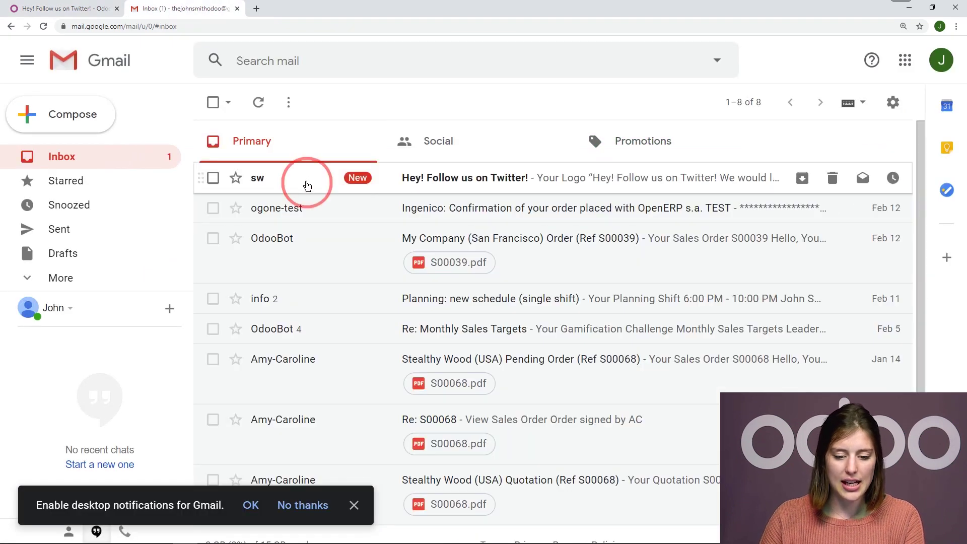
pyautogui.scroll(-4, 788, 280)
pyautogui.scroll(2, 791, 285)
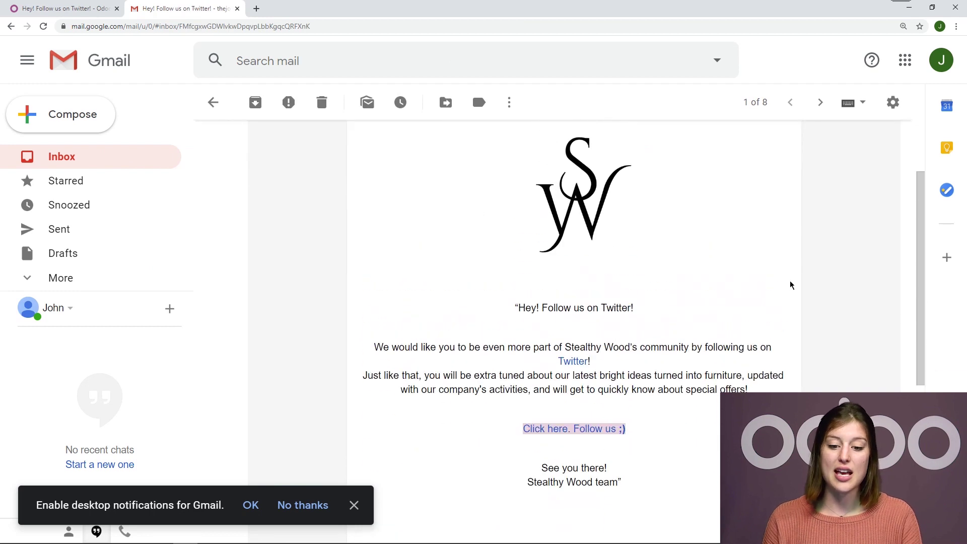
pyautogui.scroll(2, 790, 284)
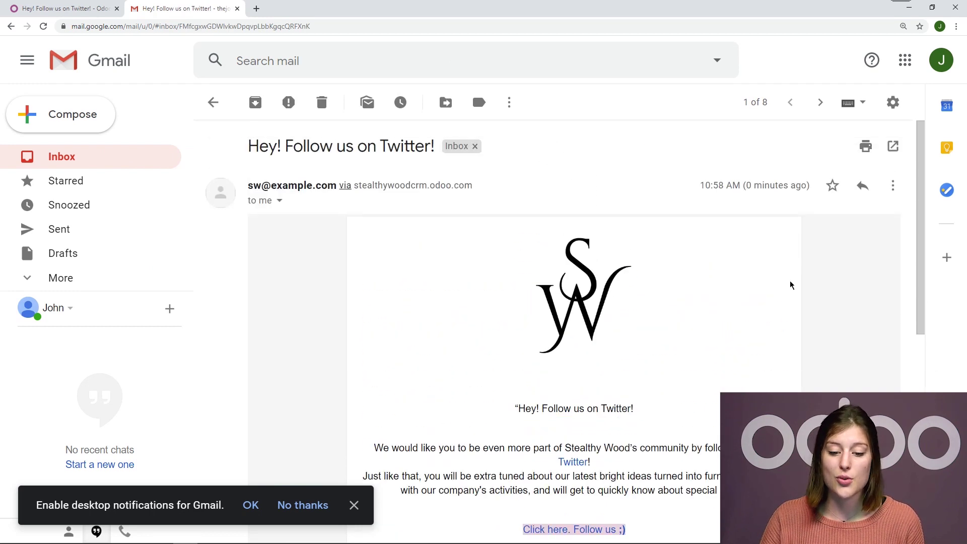
pyautogui.scroll(-2, 790, 283)
pyautogui.click(585, 427)
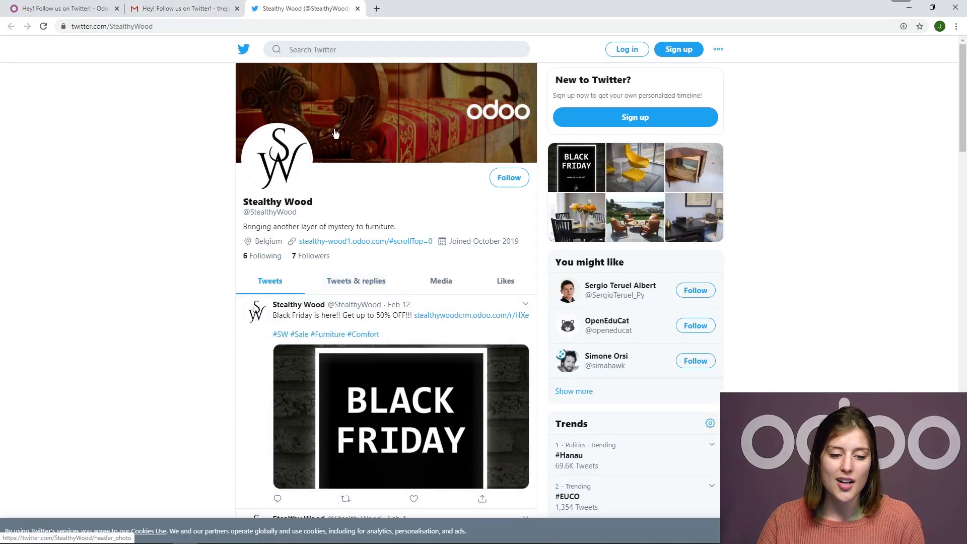
pyautogui.click(357, 9)
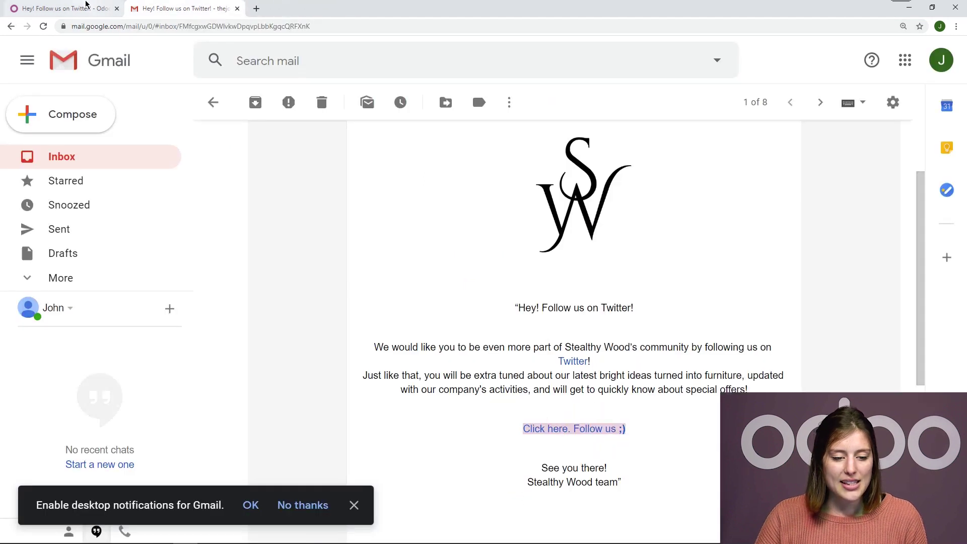
pyautogui.click(87, 7)
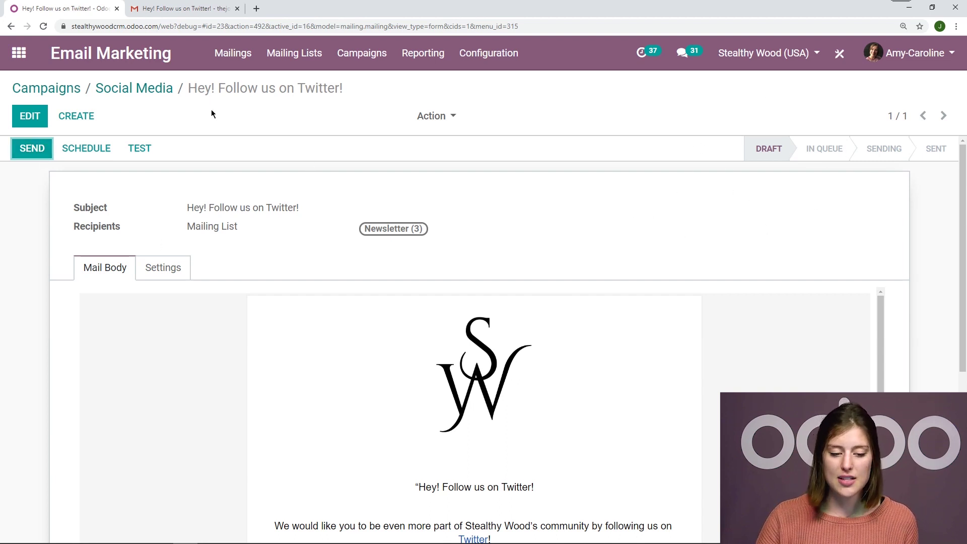
# Duplicate the Twitter mailing from the Social Media campaign and save the copy.
pyautogui.click(158, 93)
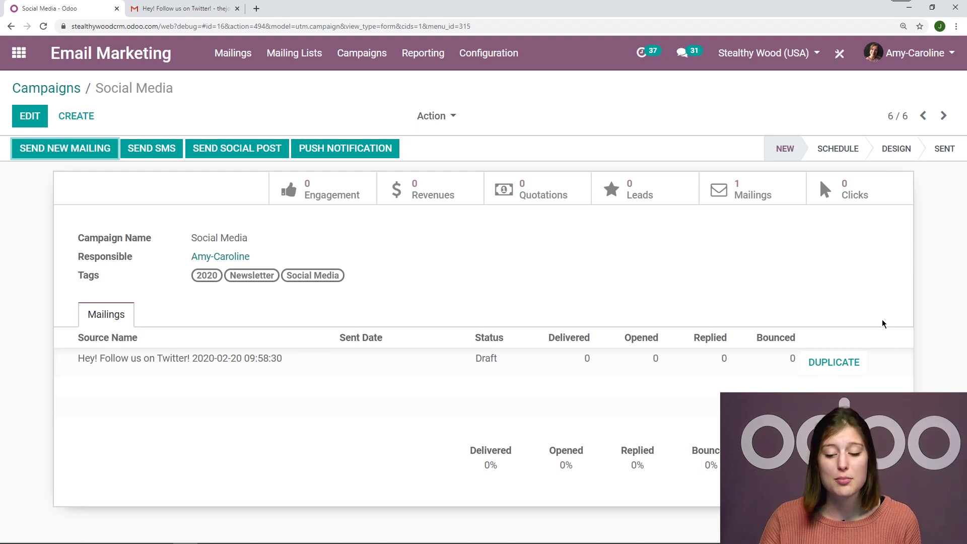
pyautogui.click(839, 362)
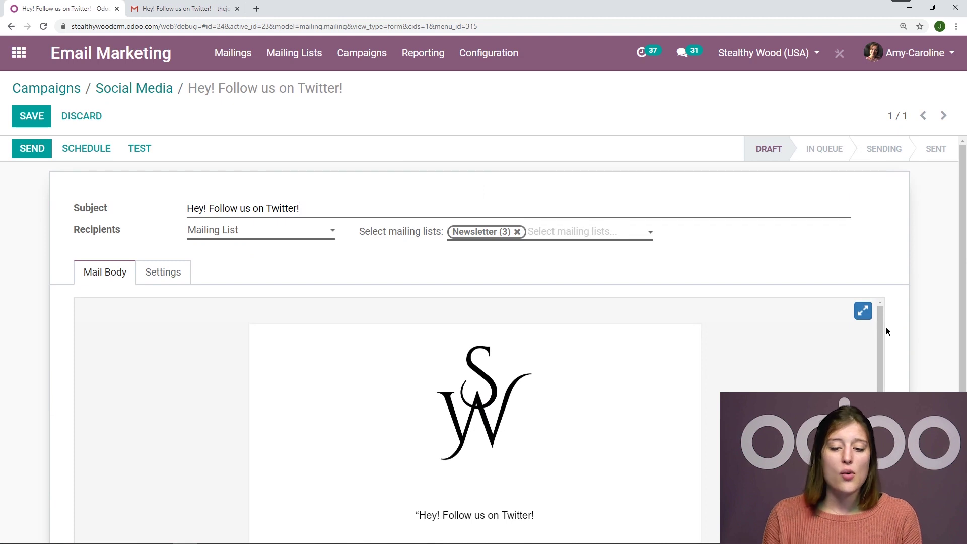
pyautogui.scroll(-4, 888, 332)
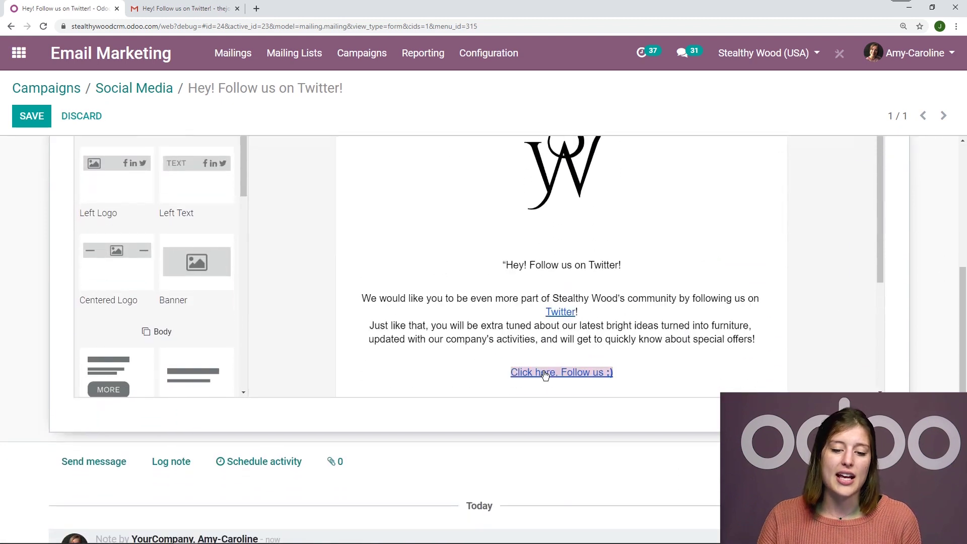
pyautogui.scroll(4, 18, 366)
pyautogui.click(31, 116)
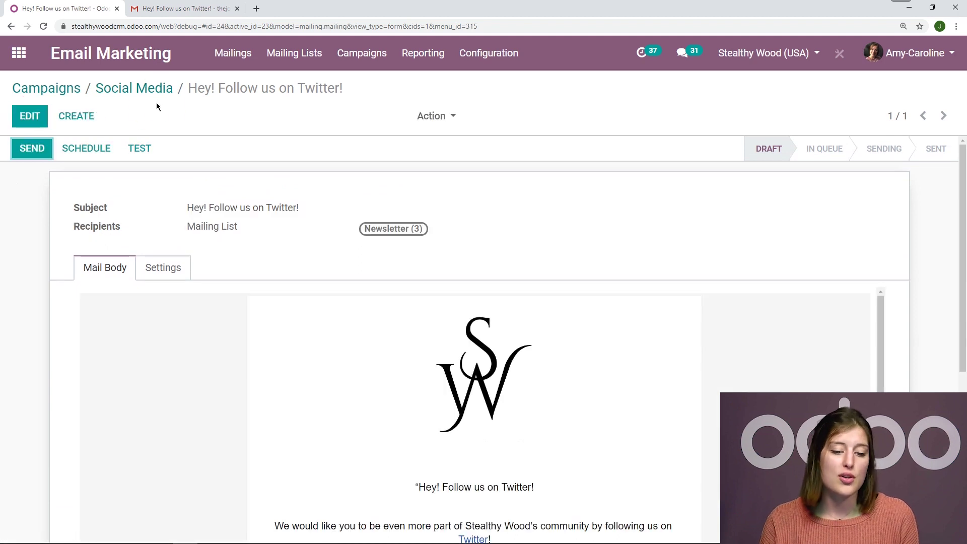
pyautogui.click(160, 88)
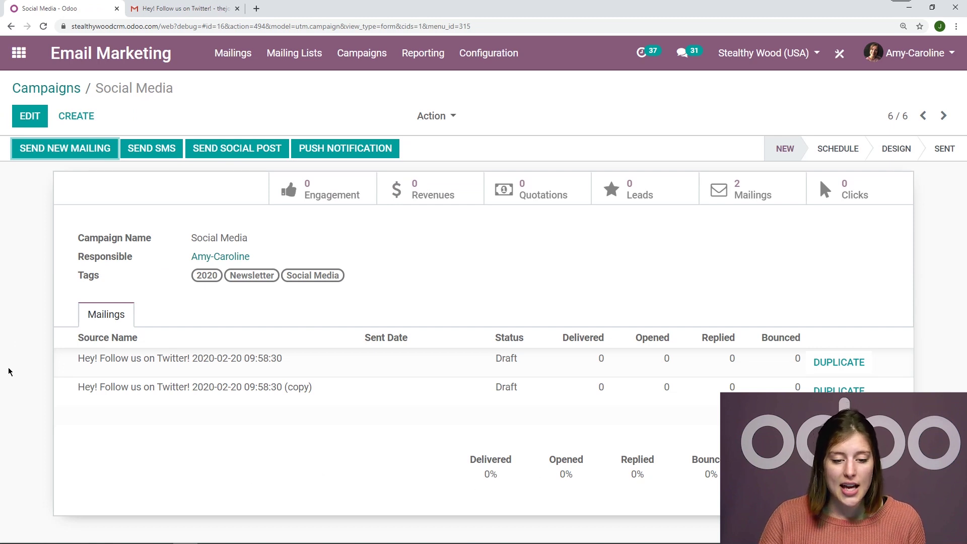
# Review the sent November Newsletter mailing and its Action menu, then show the Mailing Lists overview.
pyautogui.click(241, 58)
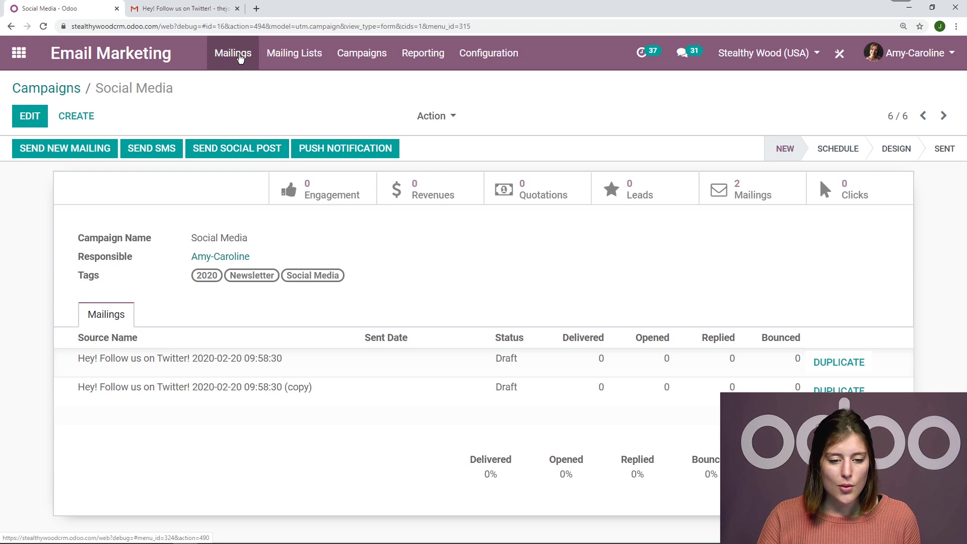
pyautogui.scroll(-5, 912, 302)
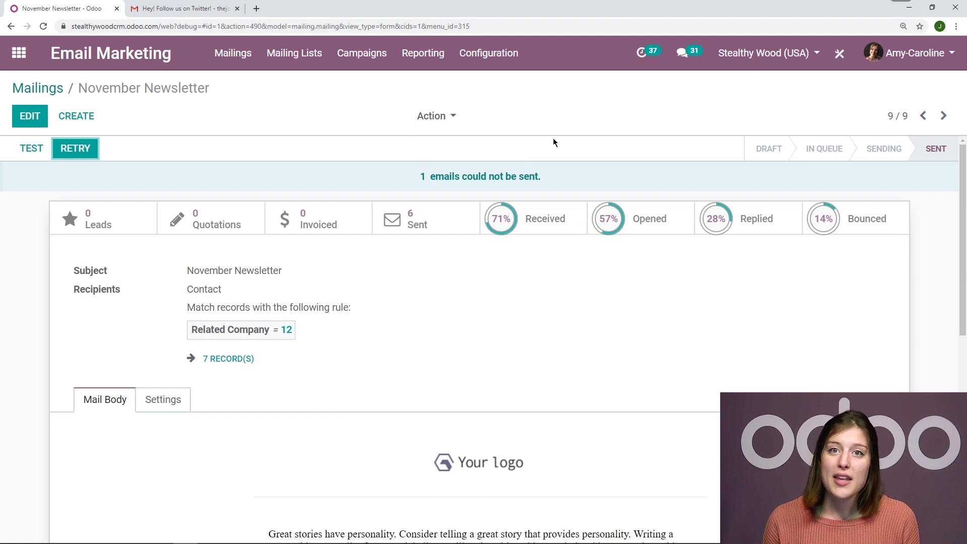
pyautogui.scroll(-1, 548, 307)
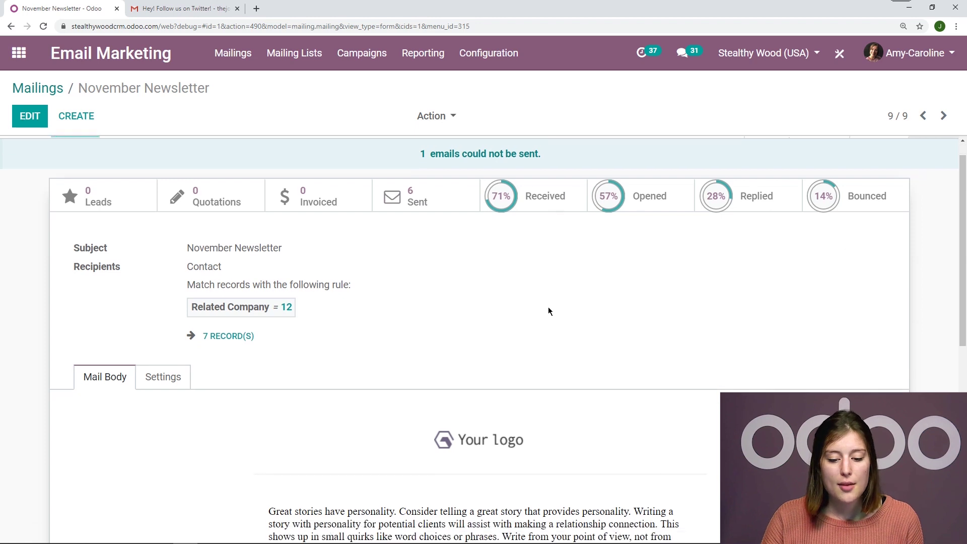
pyautogui.scroll(1, 510, 165)
pyautogui.click(447, 115)
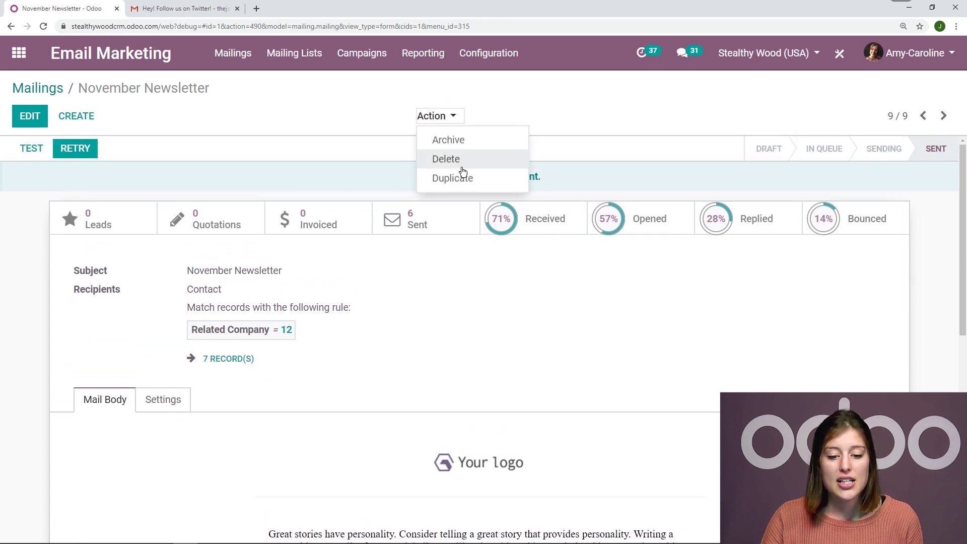
pyautogui.click(359, 113)
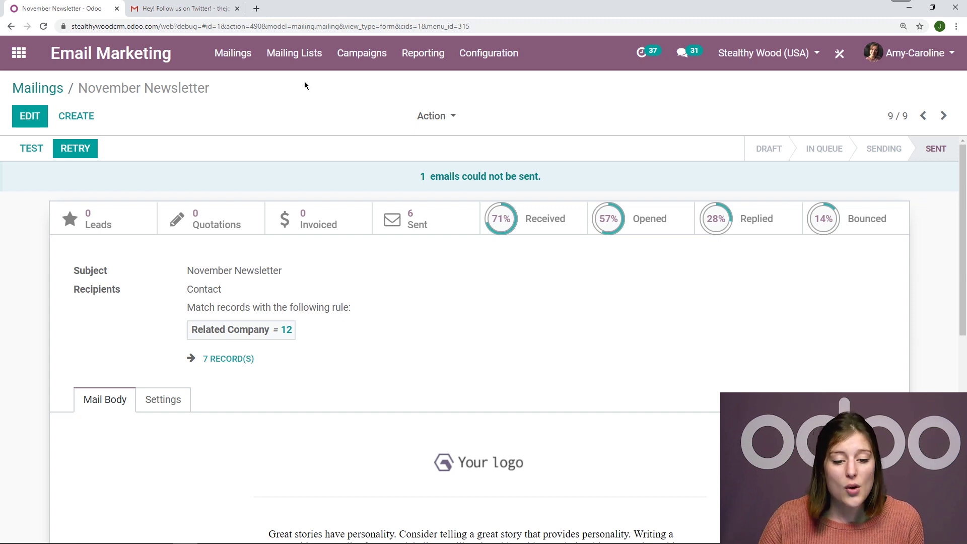
pyautogui.click(314, 59)
pyautogui.click(317, 85)
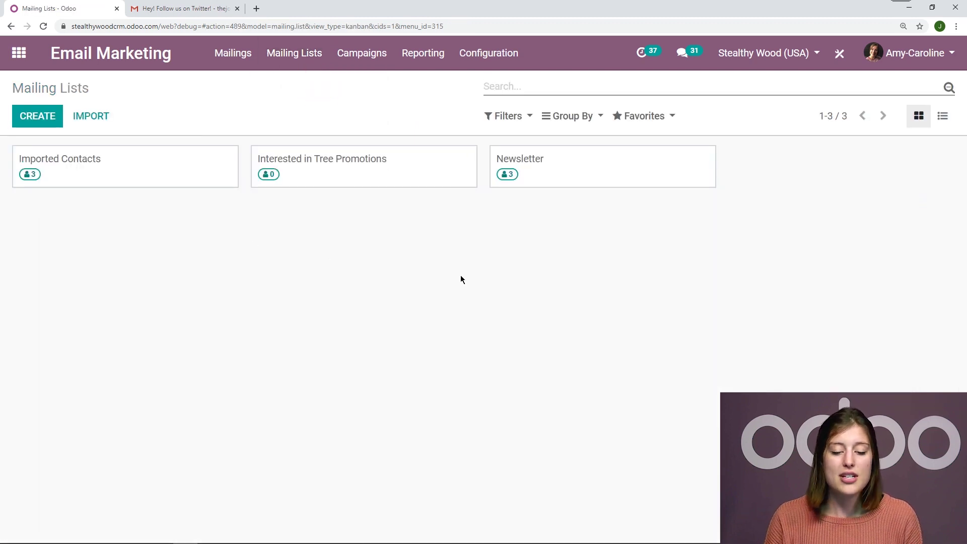
pyautogui.click(302, 62)
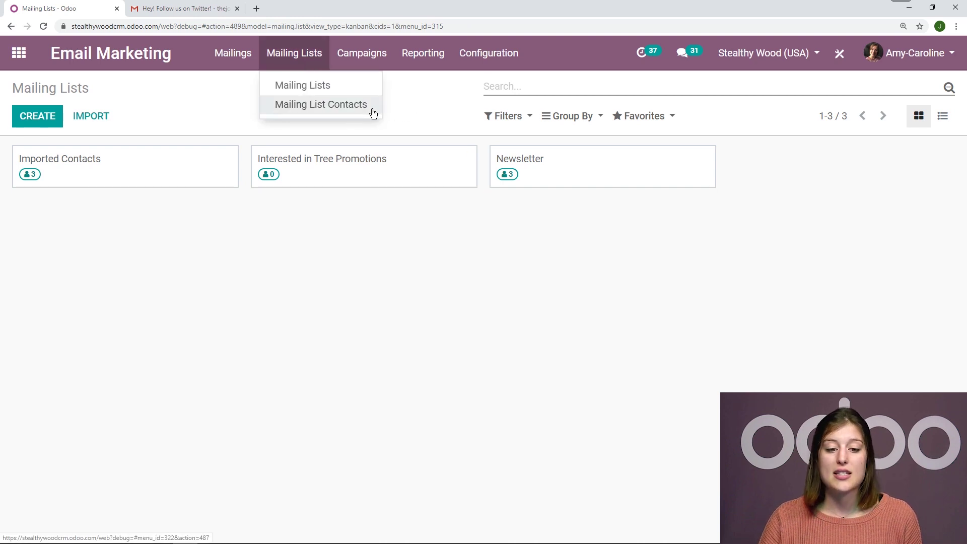
pyautogui.click(417, 115)
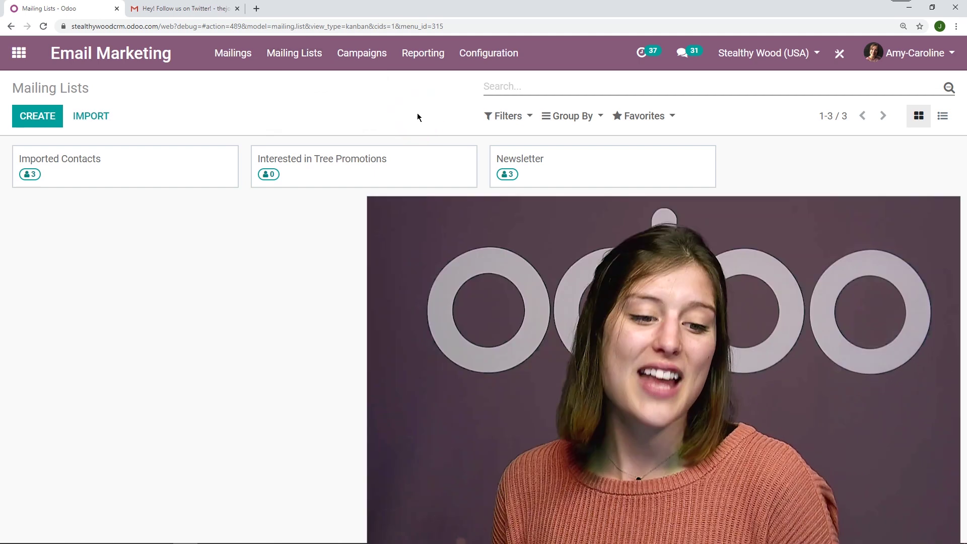